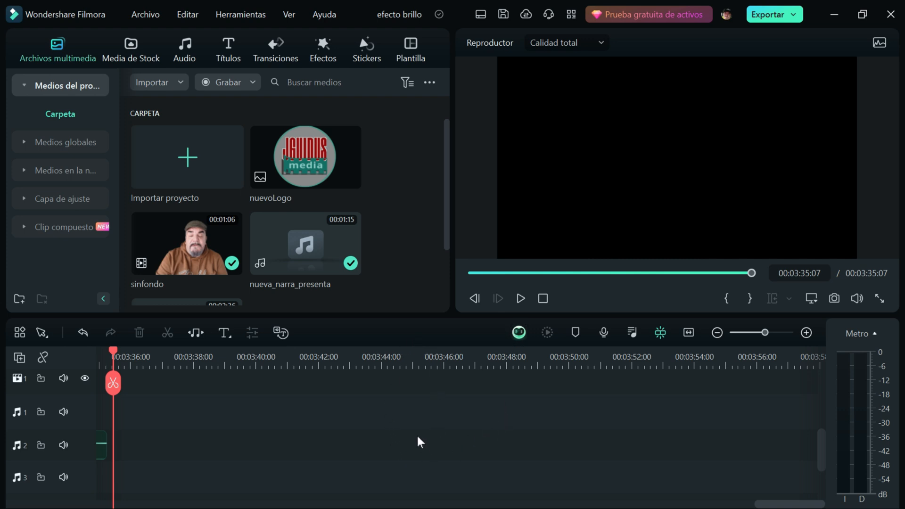
- Place the nuevoLogo image on video track 1 at about 00:03:44:27 and scale it down to about 66 %
click(300, 162)
drag(300, 162, 412, 446)
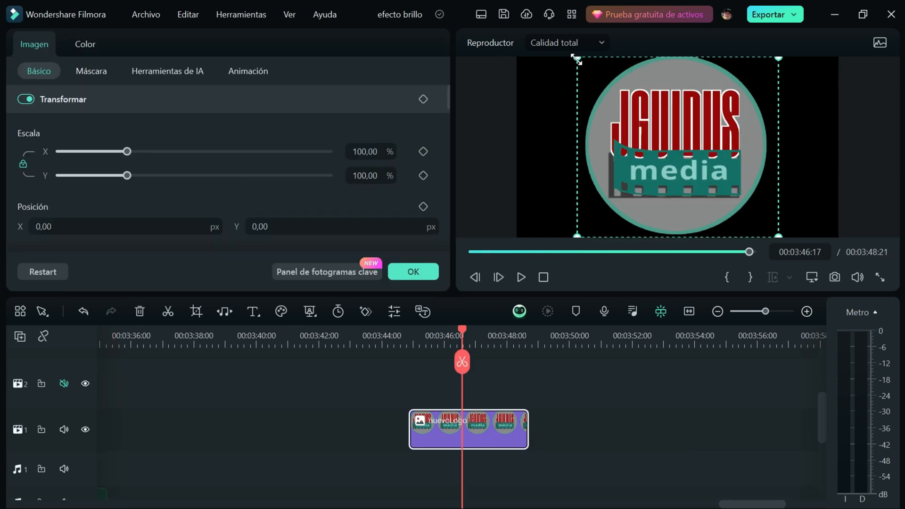
drag(578, 59, 647, 122)
drag(712, 176, 686, 158)
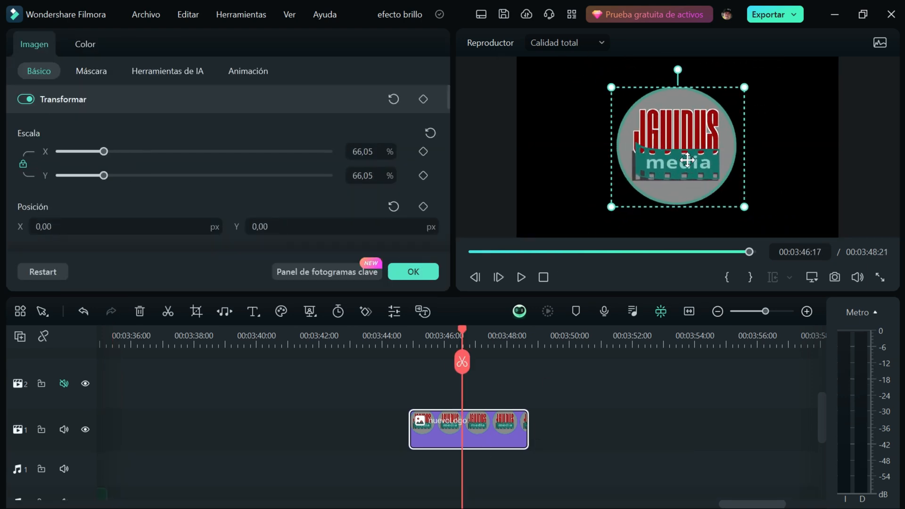
click(415, 272)
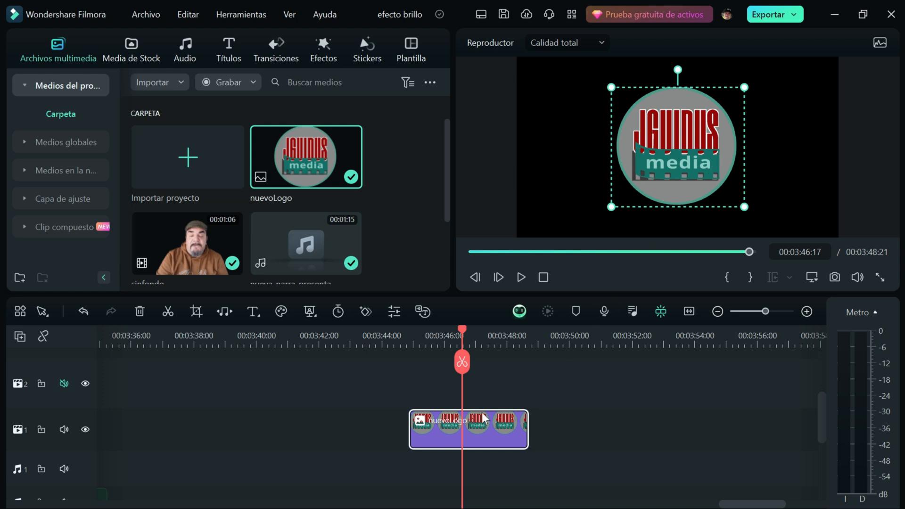
- Add a preset adjustment layer on track 2 above the logo, extend it to the logo clip's length, and reduce the track height
click(24, 199)
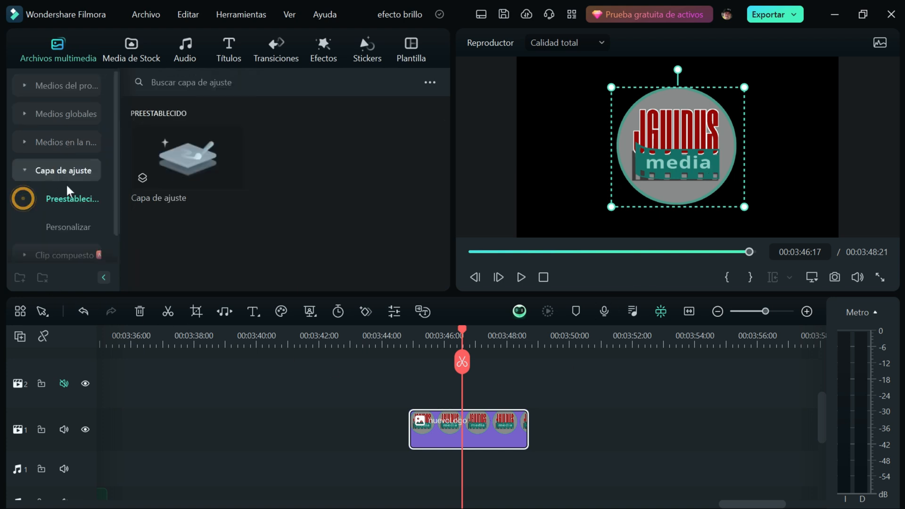
drag(188, 170, 428, 408)
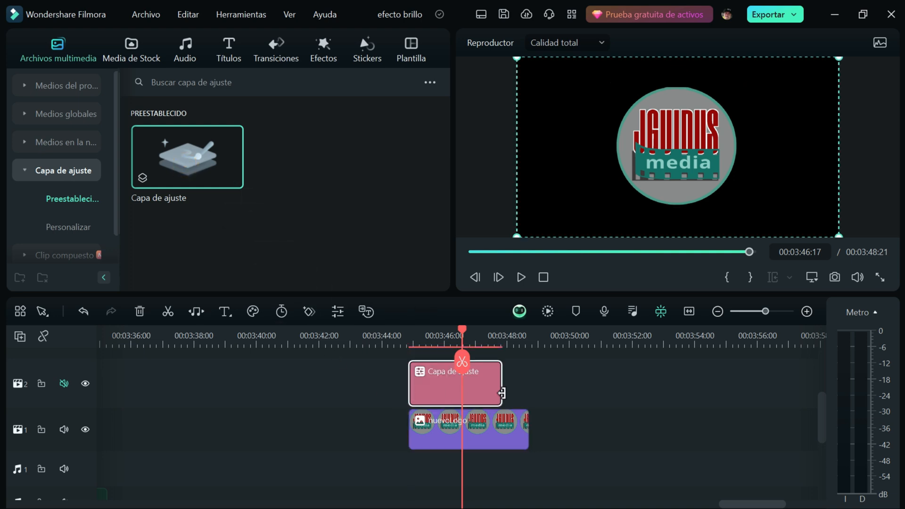
drag(498, 395, 526, 395)
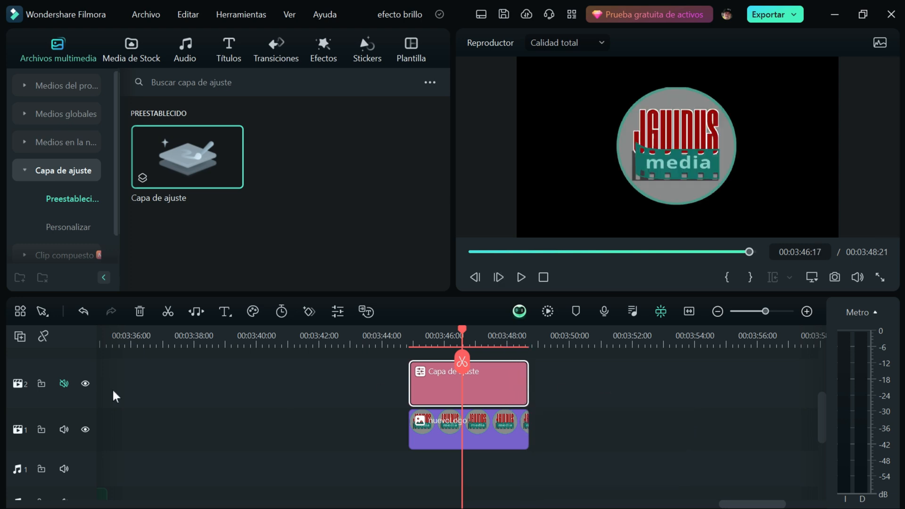
drag(81, 356, 81, 376)
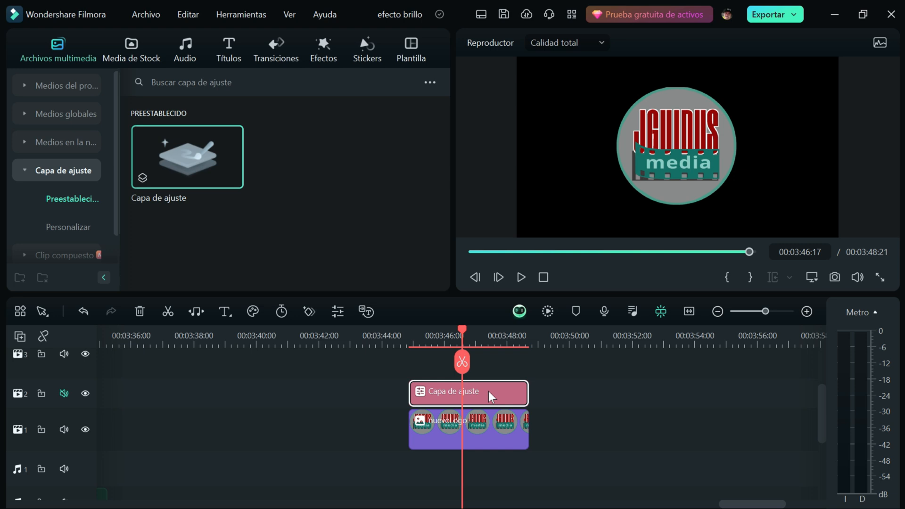
drag(824, 433, 822, 415)
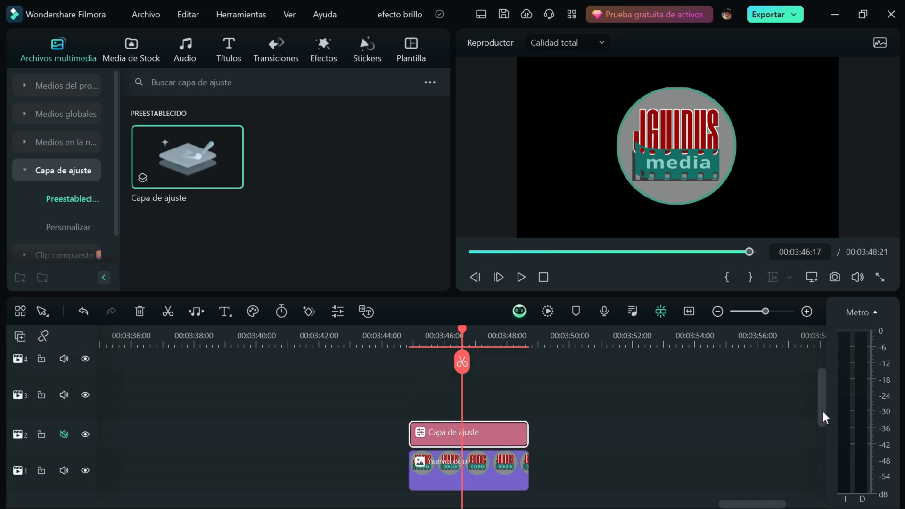
- Shape the adjustment layer into a narrow diagonal band by rotating it and setting unlinked scale to 56,84 % X and 13,68 % Y
double_click(482, 443)
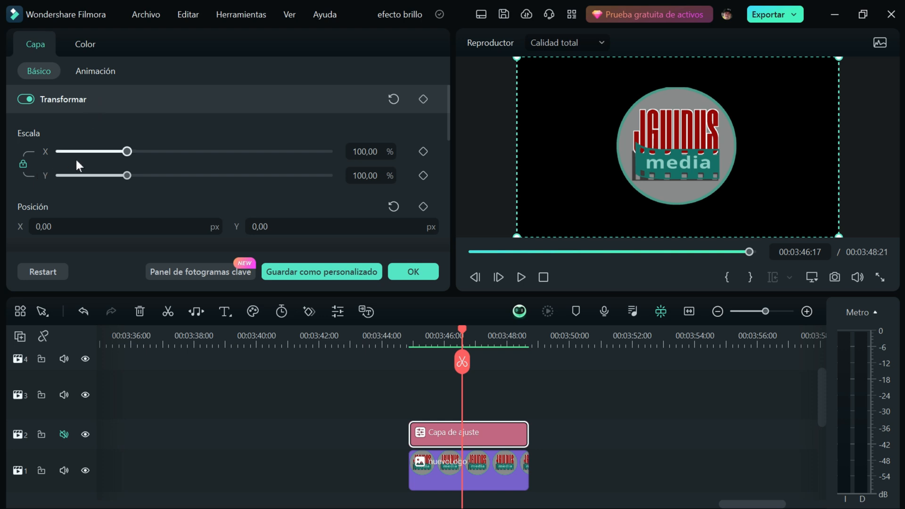
drag(126, 153, 95, 160)
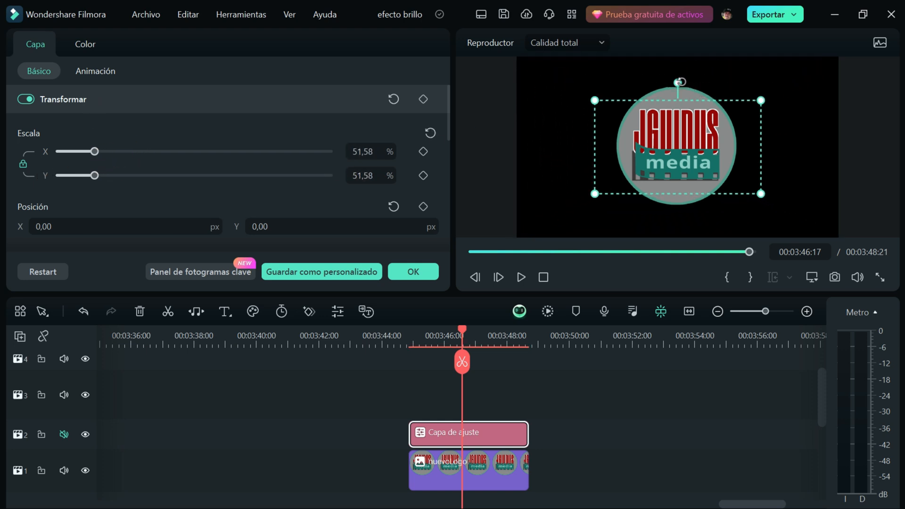
drag(677, 82, 624, 112)
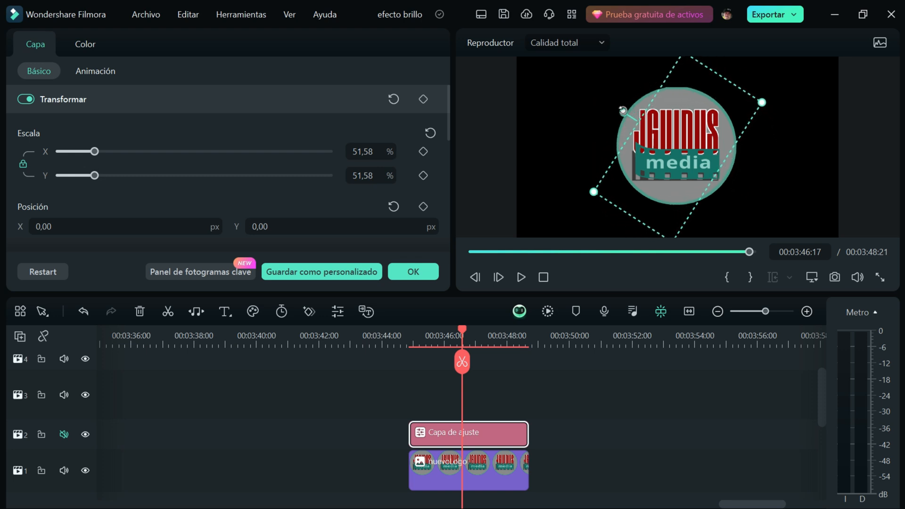
click(23, 164)
drag(94, 151, 69, 184)
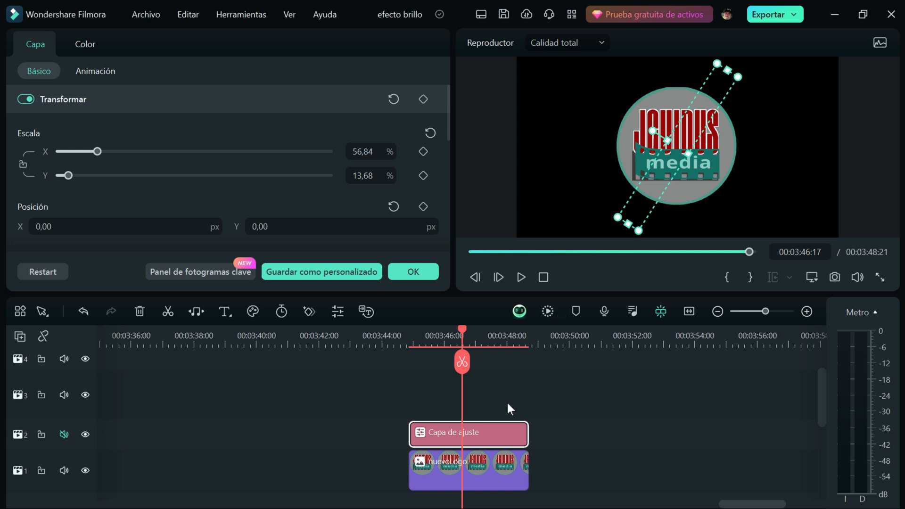
- Move the playhead to the first frame of the adjustment layer at 00:03:44:27
click(414, 341)
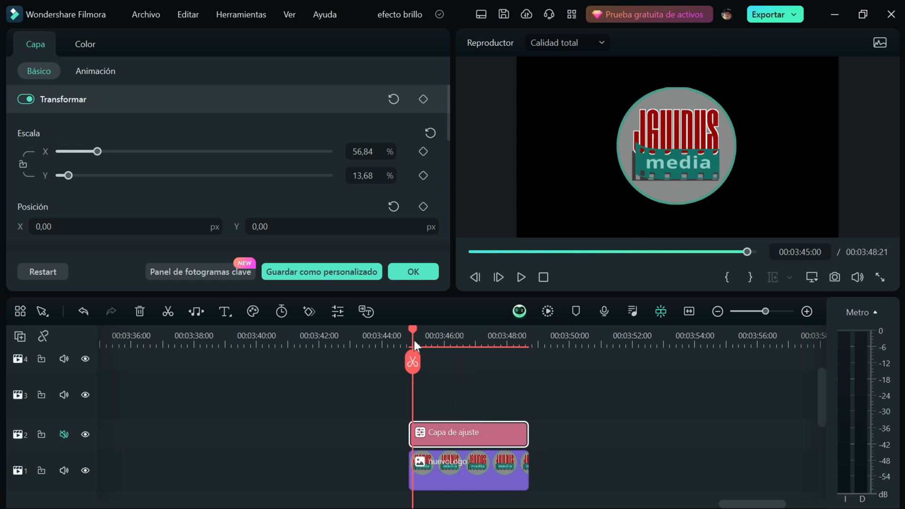
click(474, 277)
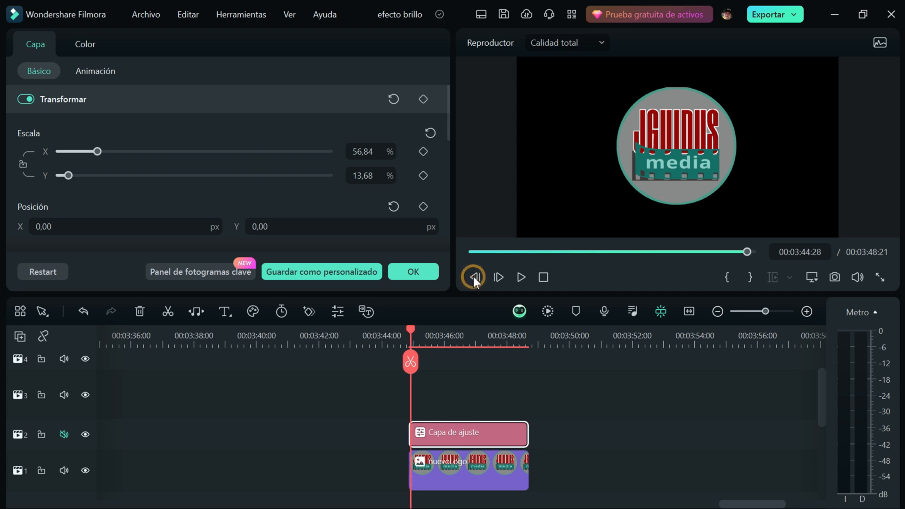
click(474, 277)
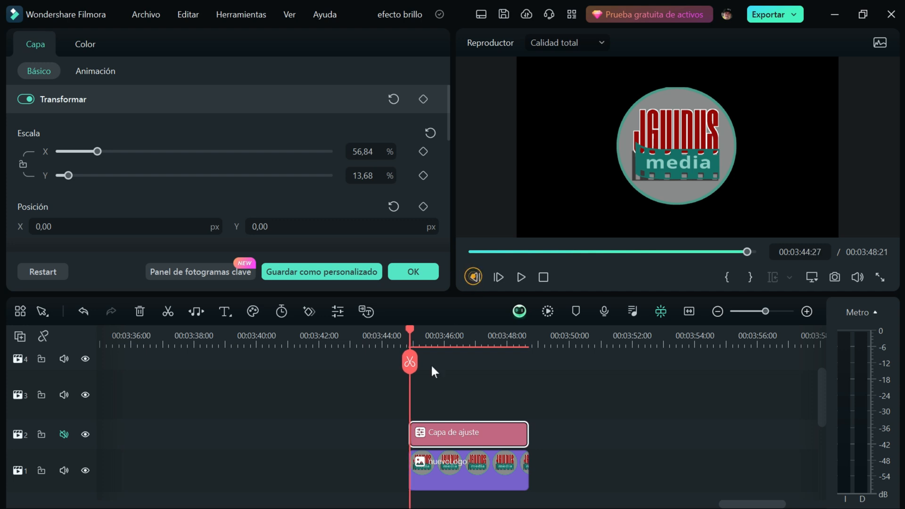
- Open the adjustment layer's basic color settings at the Luz section
click(417, 440)
click(85, 44)
drag(447, 96, 443, 159)
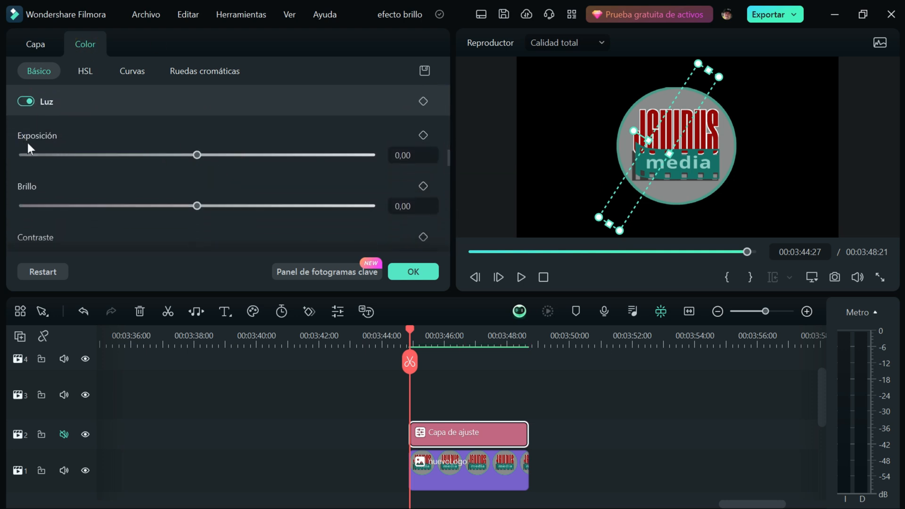
- Try exposure 15 and brightness values of 15 and 78 on the adjustment layer, and reset both settings
drag(196, 156, 223, 154)
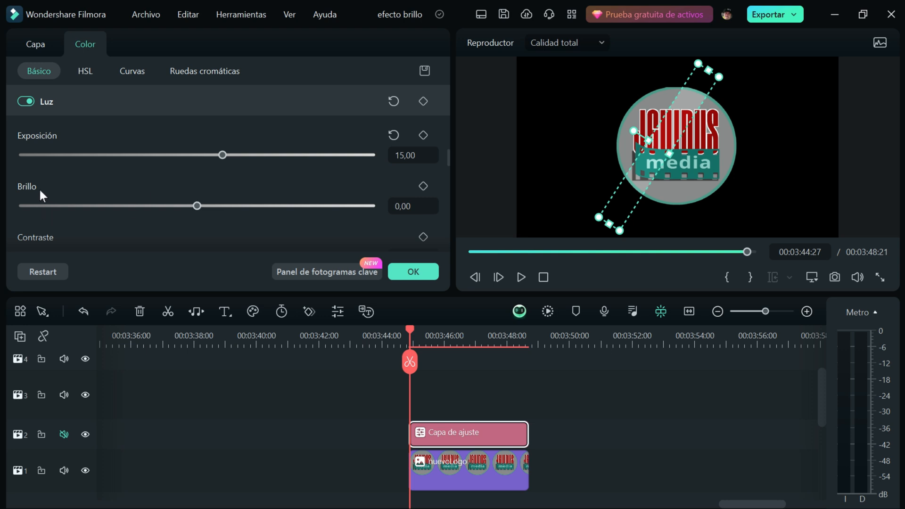
drag(197, 207, 222, 206)
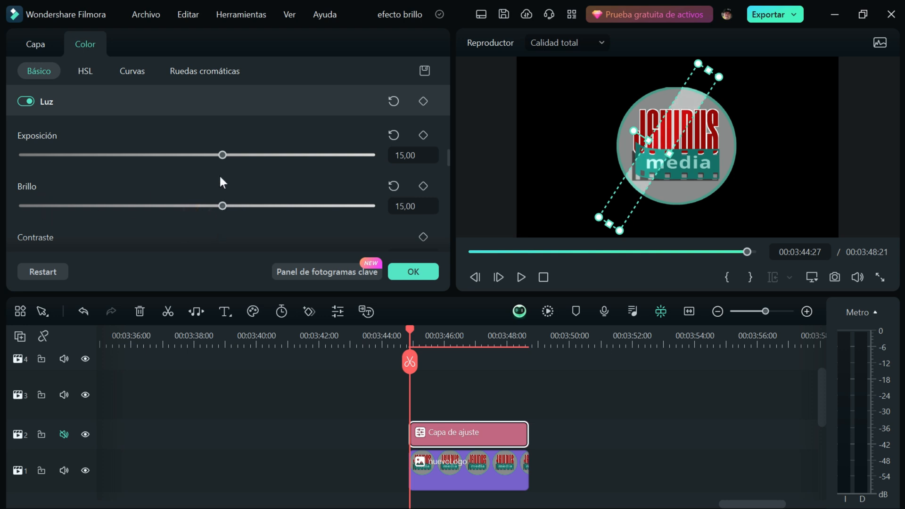
click(395, 136)
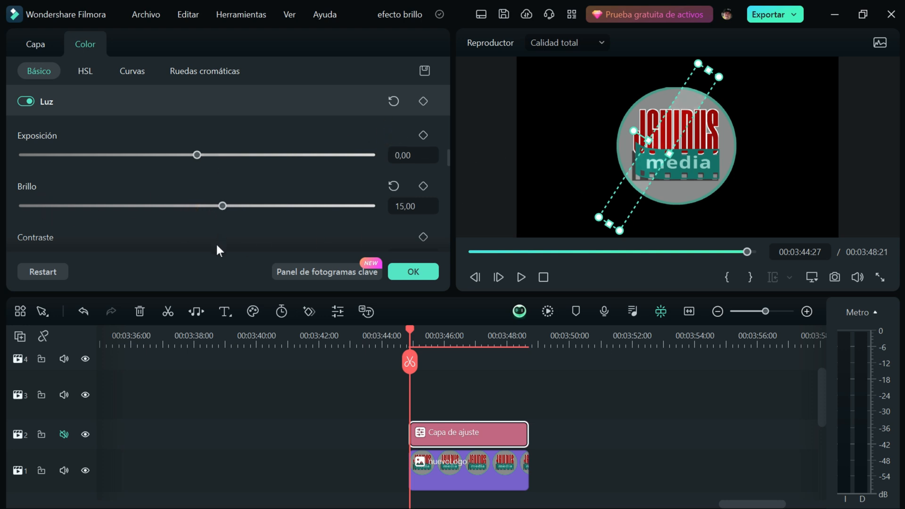
drag(220, 208, 333, 206)
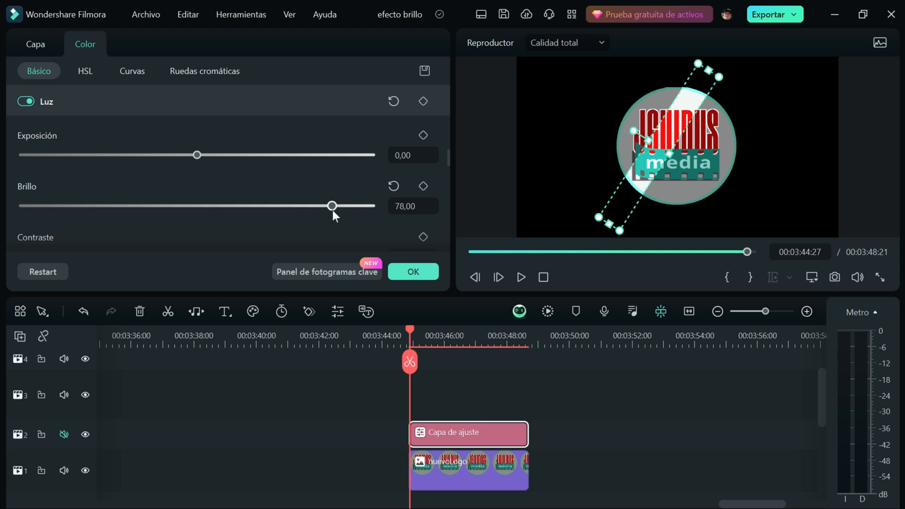
click(393, 187)
- Set the adjustment layer's exposure to 19 and apply the color settings
drag(197, 154, 222, 156)
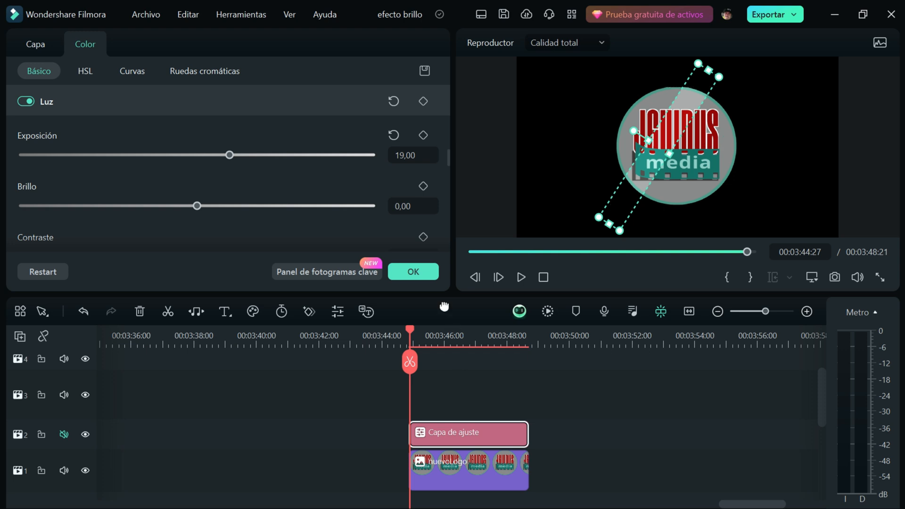
click(430, 273)
- Animate the adjustment layer's position with keyframes from X -569 px at its first frame to X 518 px at 00:03:48:19
double_click(431, 437)
click(37, 43)
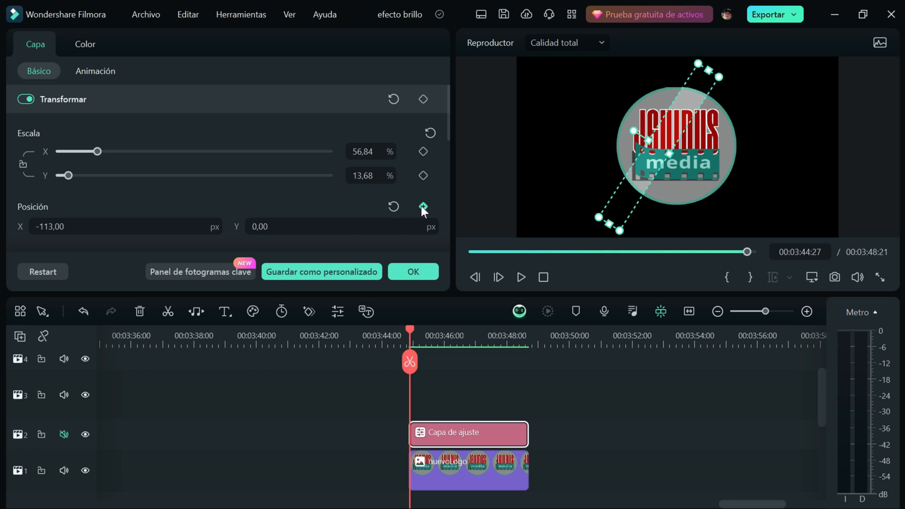
drag(124, 231, 31, 231)
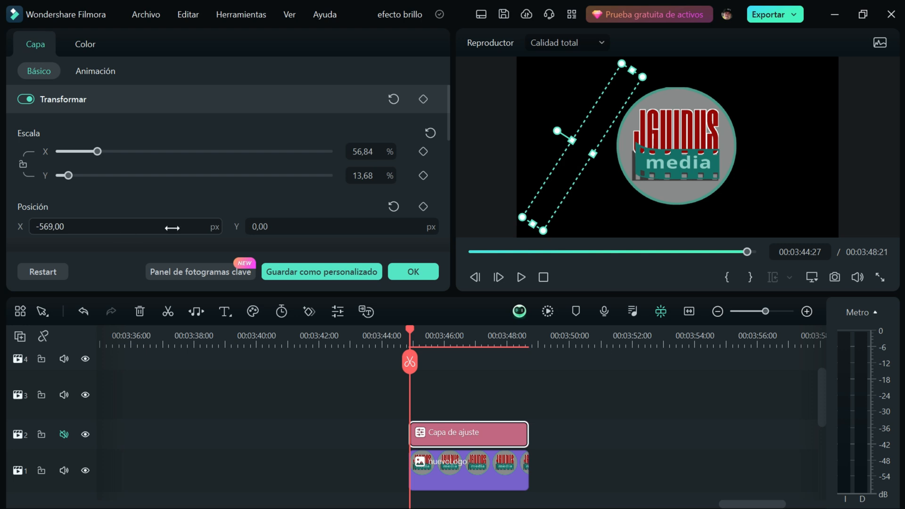
click(424, 206)
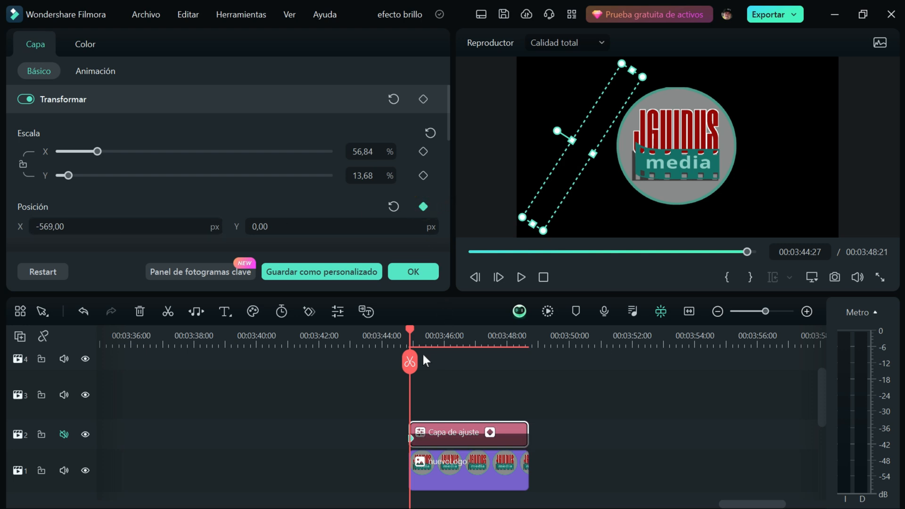
drag(409, 332, 527, 340)
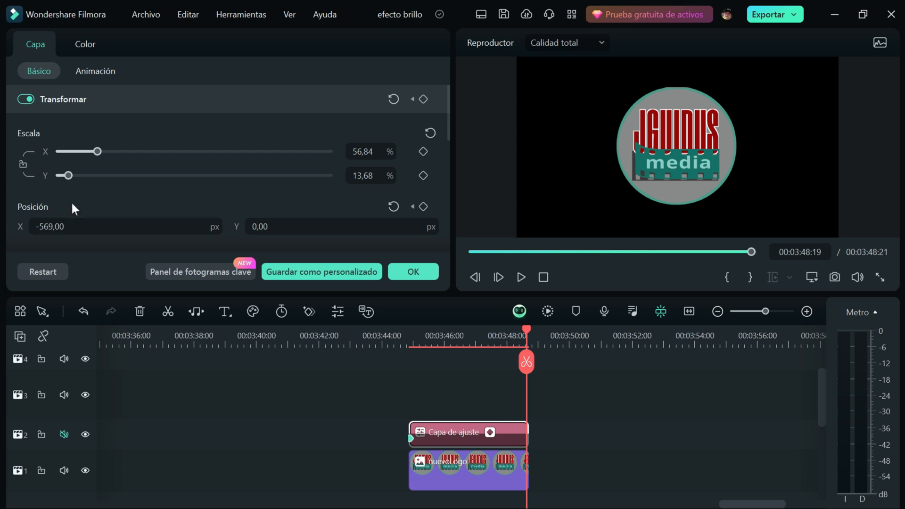
drag(51, 227, 187, 227)
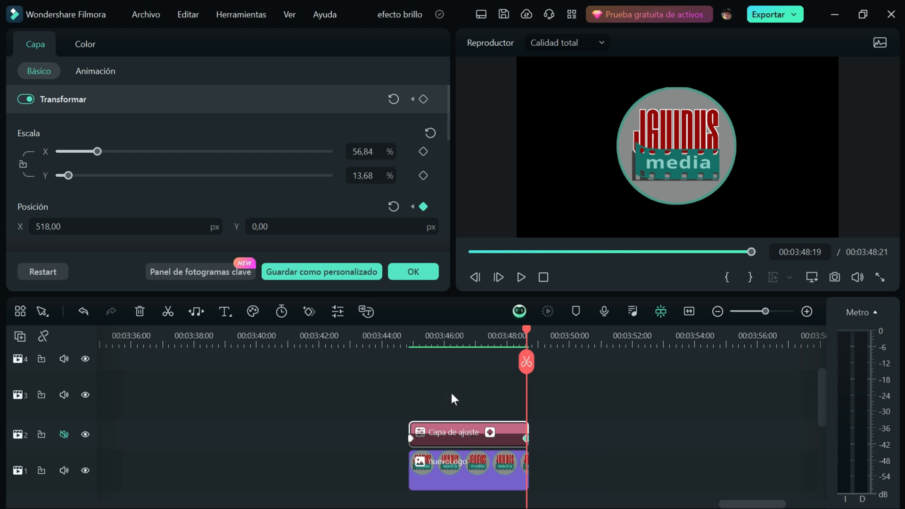
- Duplicate the adjustment layer onto track 3, reduce that track's height, and narrow the copy's Y scale to 8,42 %
drag(451, 430, 452, 410)
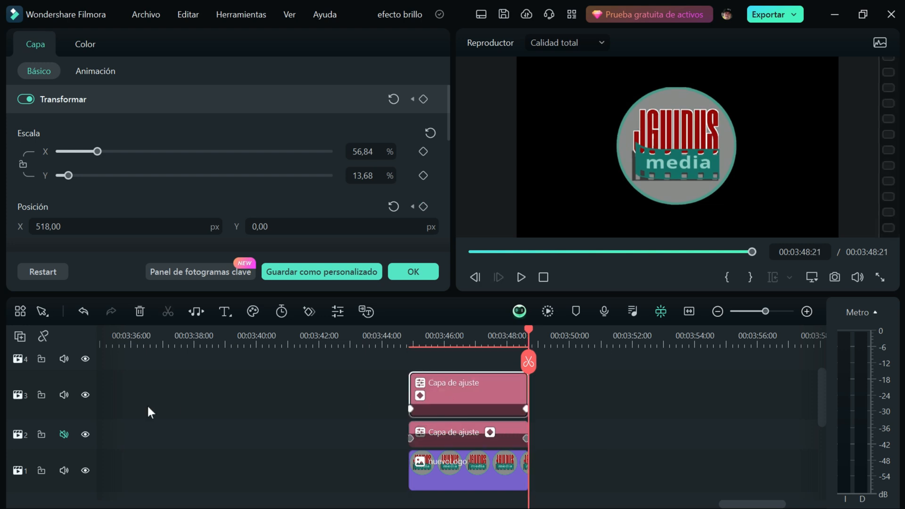
drag(74, 372, 74, 390)
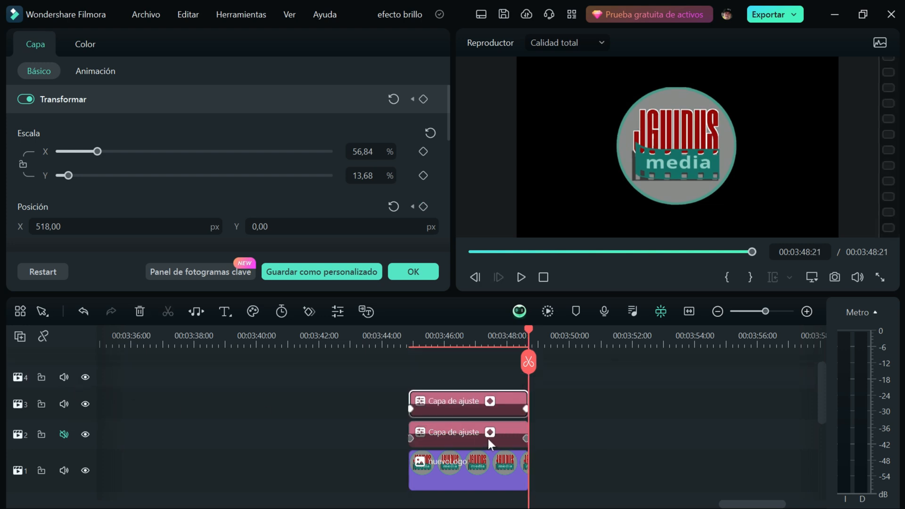
drag(529, 327, 472, 365)
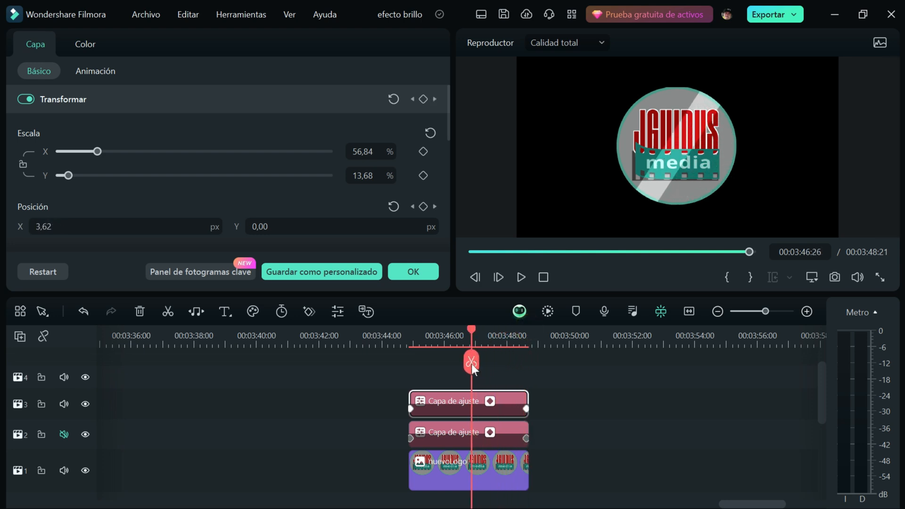
click(454, 408)
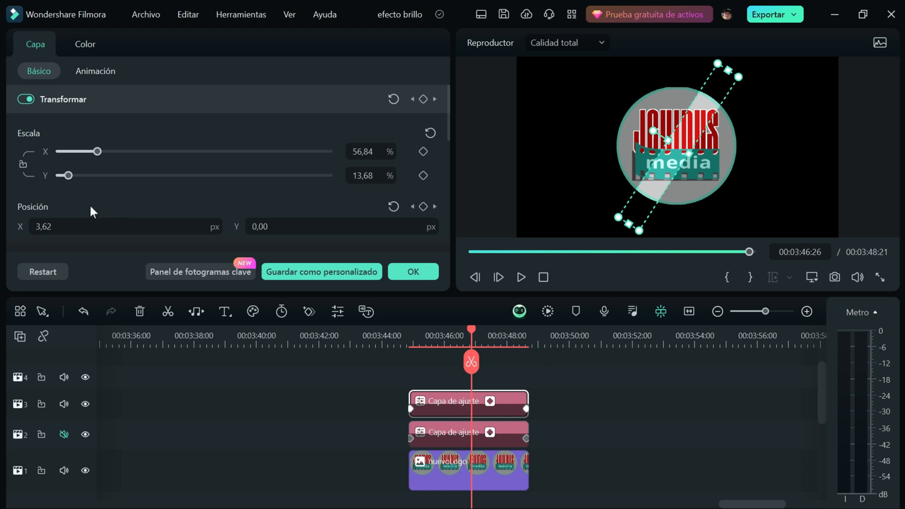
drag(68, 177, 72, 186)
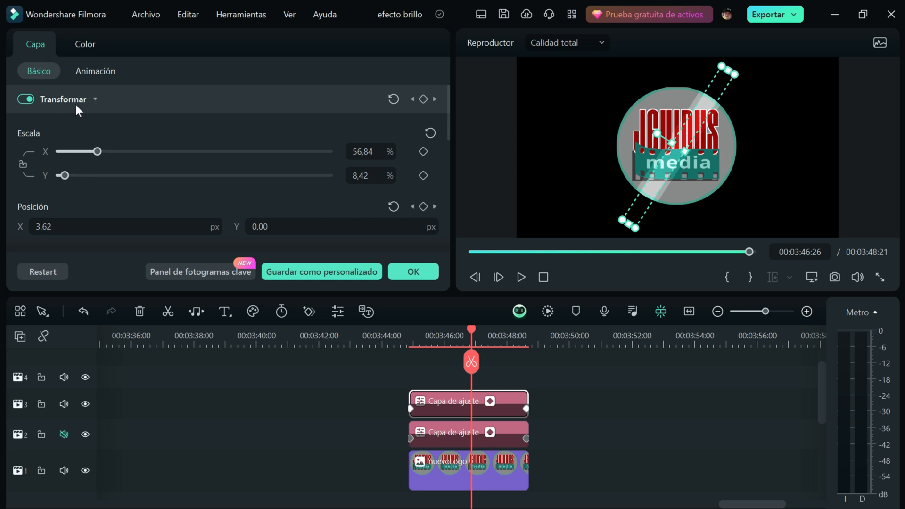
- Fine-tune the duplicate adjustment layer's exposure, lower its contrast, and apply the color settings
click(86, 46)
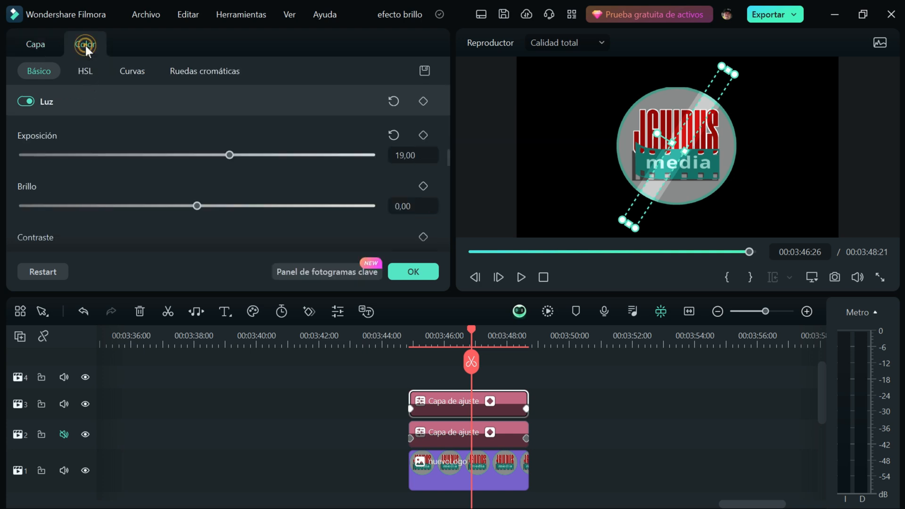
drag(232, 156, 233, 155)
drag(448, 158, 447, 165)
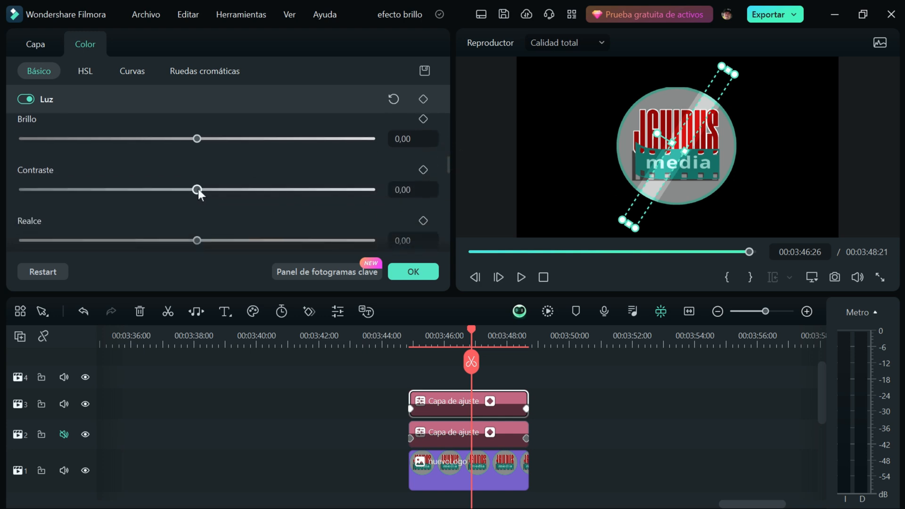
drag(198, 191, 172, 190)
drag(107, 190, 152, 189)
click(430, 275)
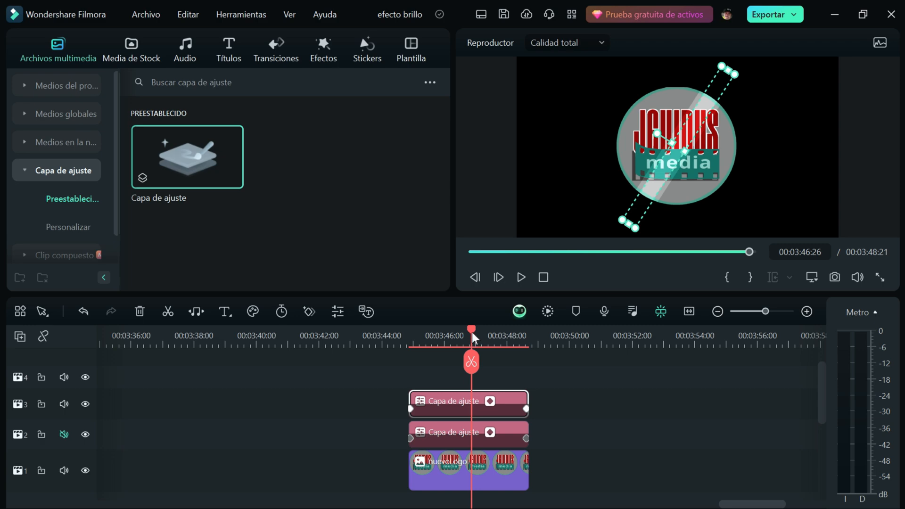
- Preview the logo's shine animation in full screen from just before the clips begin
drag(472, 330, 402, 336)
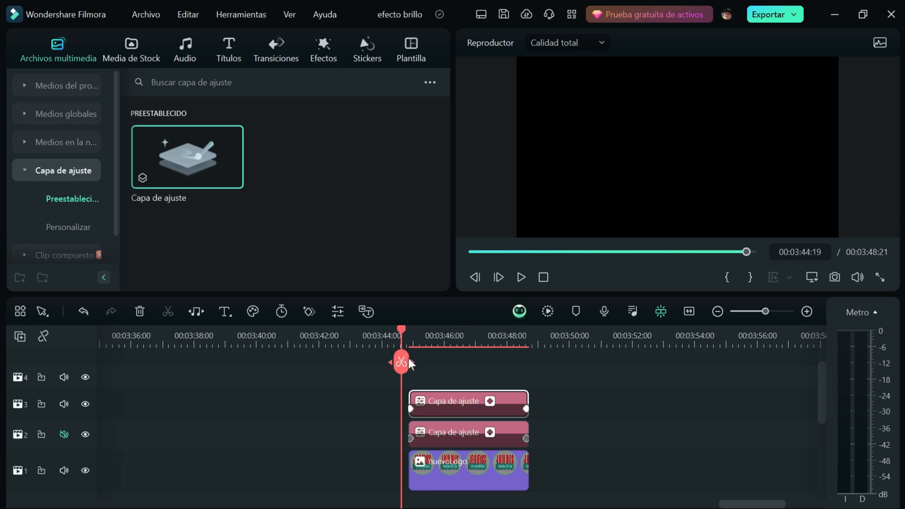
click(880, 278)
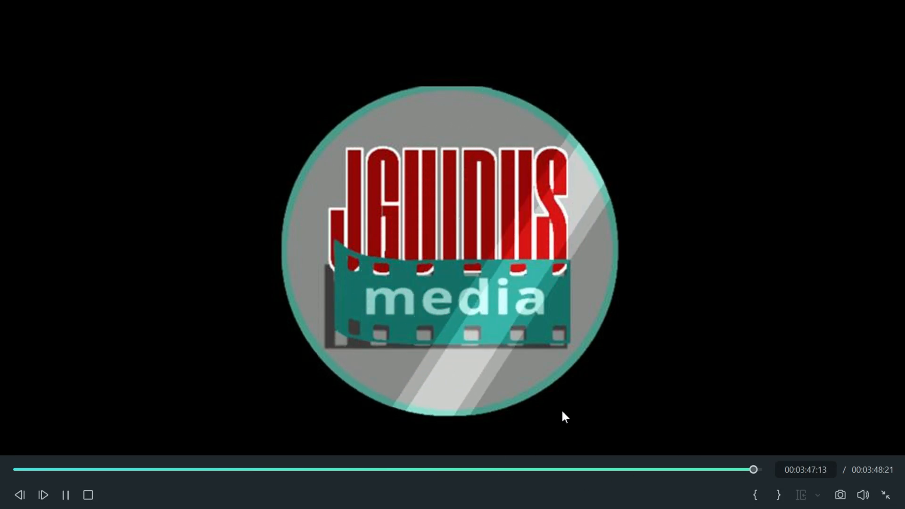
click(888, 494)
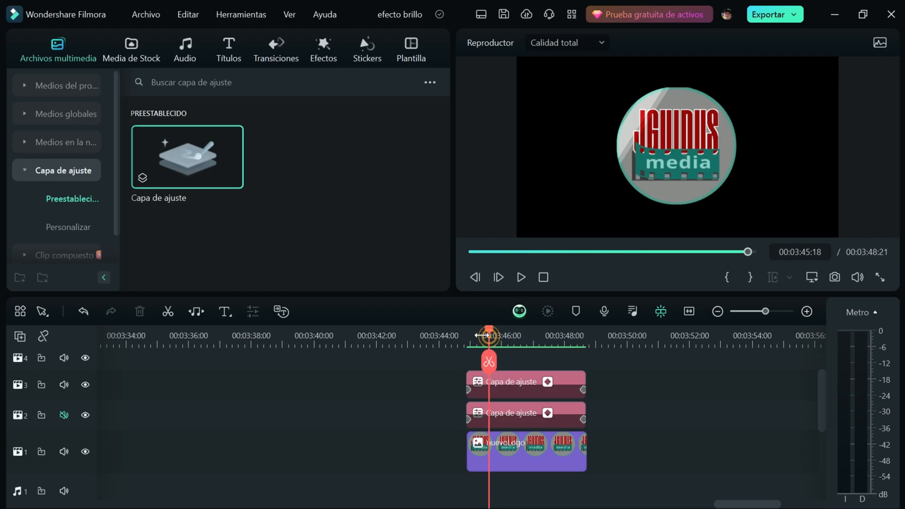
- Delete the logo clip and both adjustment layers, with the playhead set at 00:03:44:24
drag(491, 338, 465, 348)
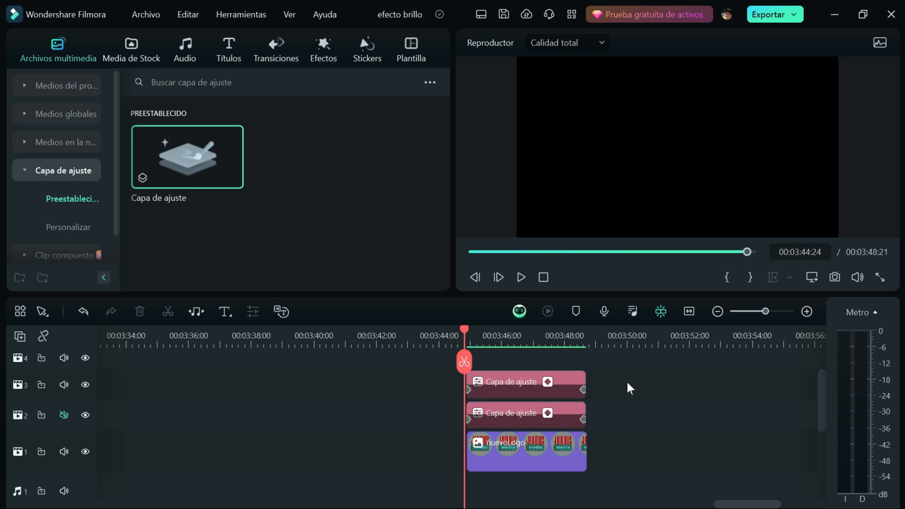
drag(613, 366, 512, 458)
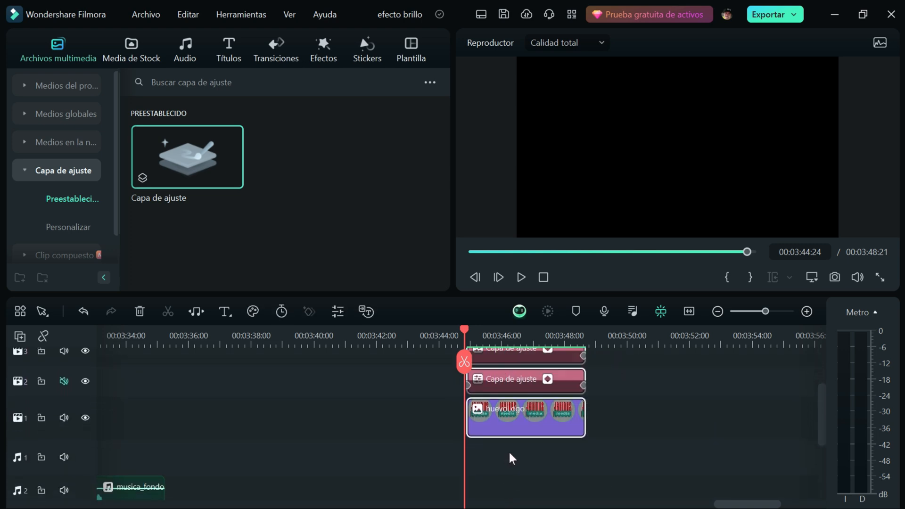
key(Delete)
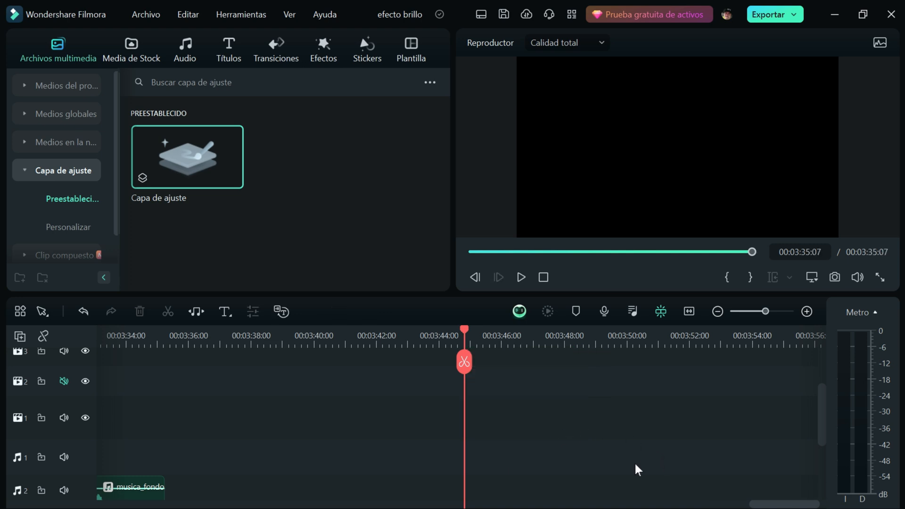
- Add a quick text title on track 1 at the playhead and enlarge it to size 123 in the middle of the frame
drag(821, 430, 824, 412)
click(229, 49)
click(225, 312)
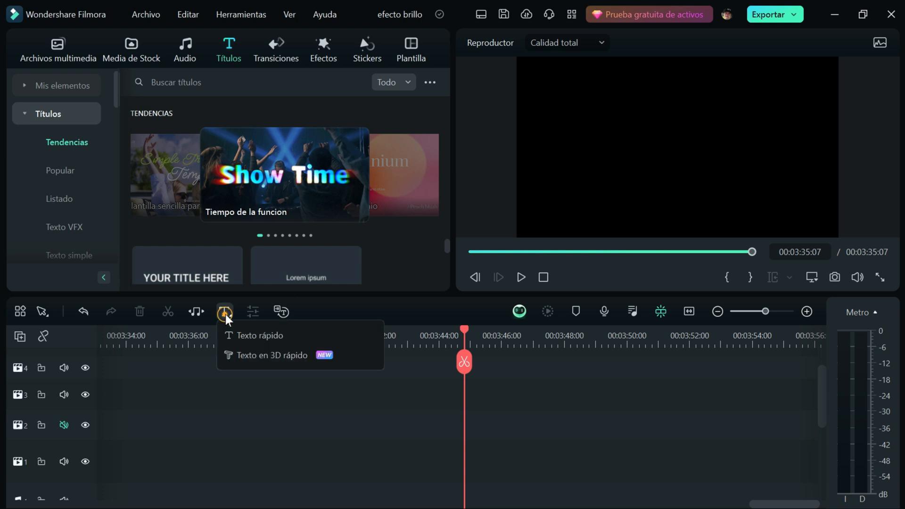
click(258, 338)
click(680, 214)
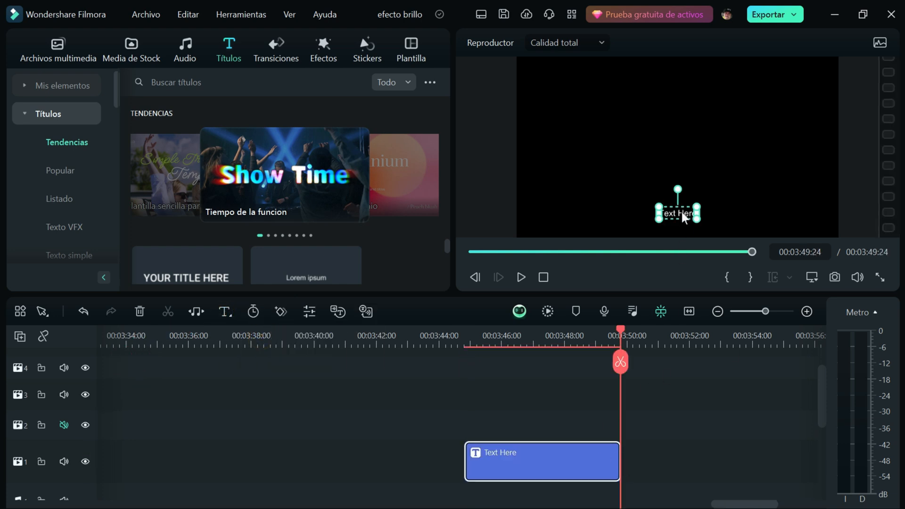
drag(699, 205, 741, 156)
drag(723, 198, 640, 158)
- Change the title's text to BRILLO and its font to Barlow Black
double_click(523, 471)
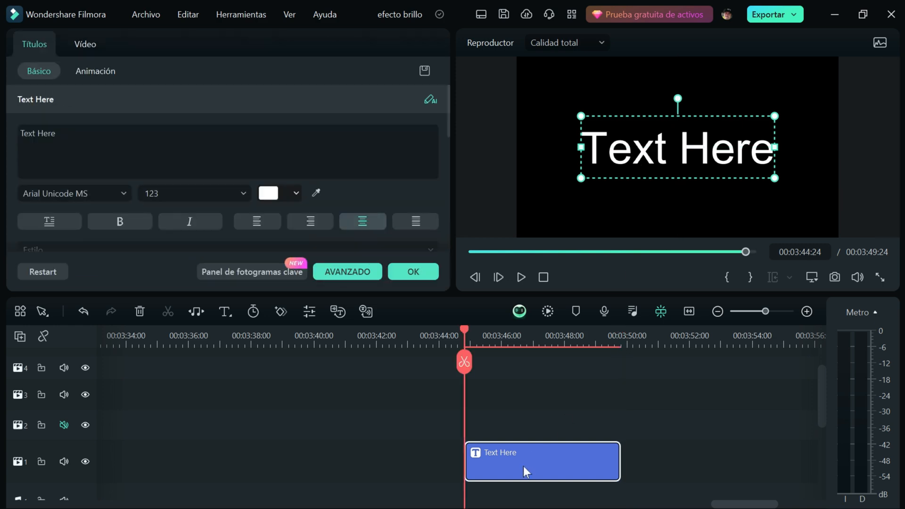
double_click(66, 135)
drag(66, 134, 7, 138)
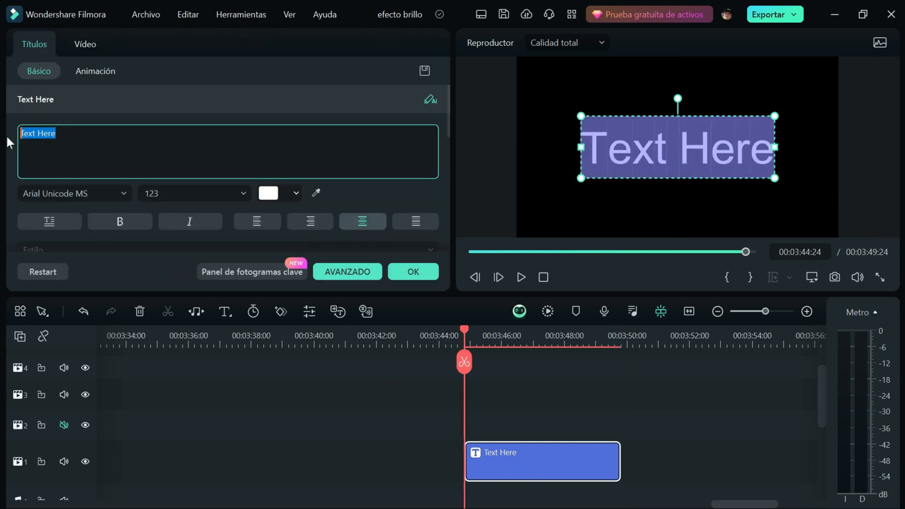
text(BRILLO)
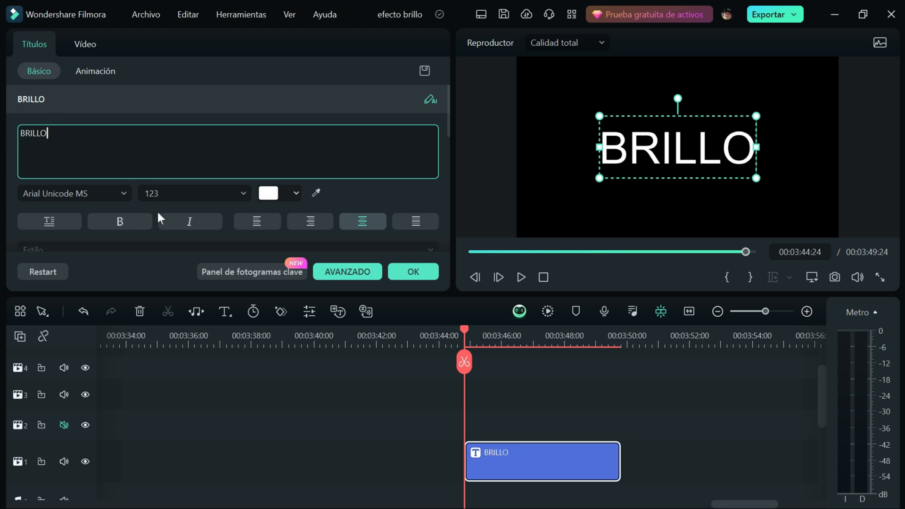
click(123, 192)
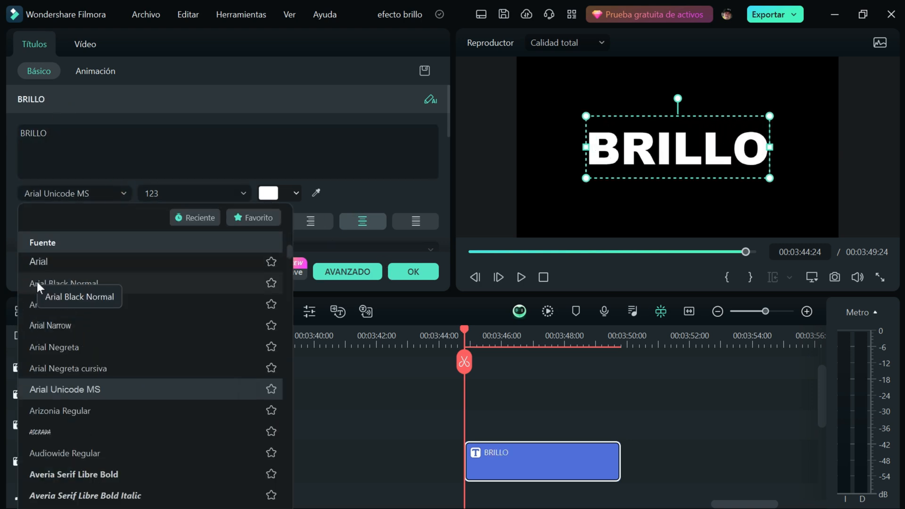
scroll(39, 391, down, 5)
click(43, 404)
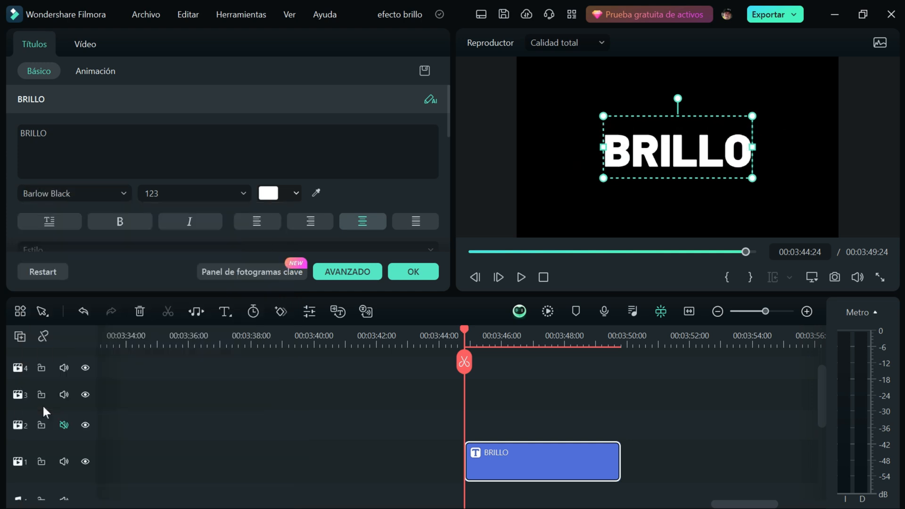
- Enlarge the BRILLO title to size 153, centred in the frame, and color it medium grey
drag(754, 115, 780, 101)
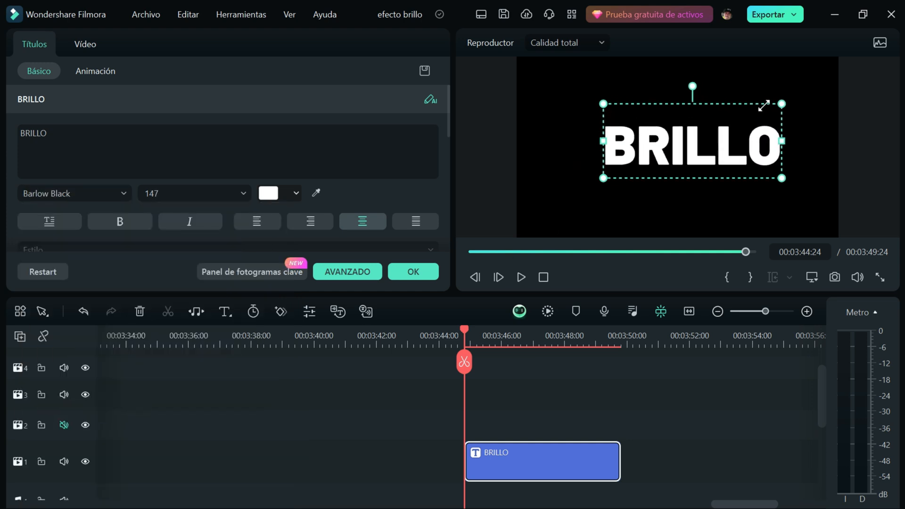
drag(696, 156, 678, 166)
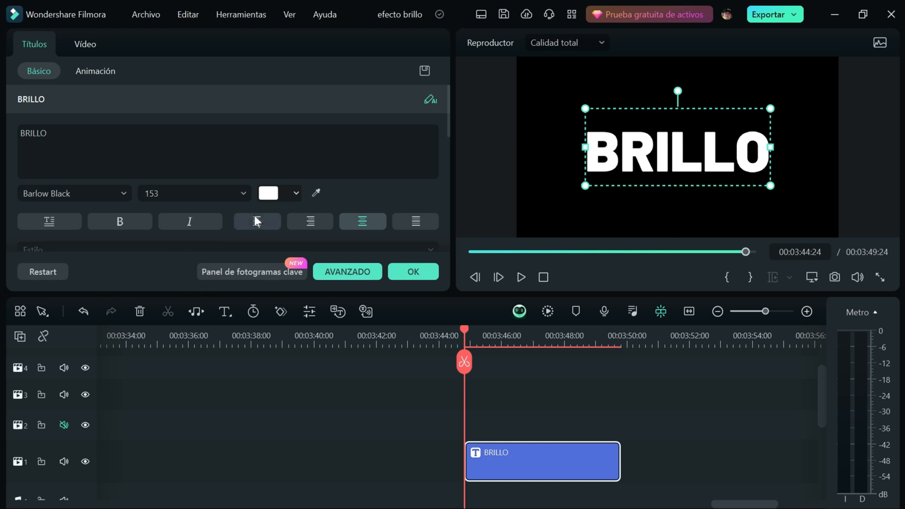
click(297, 192)
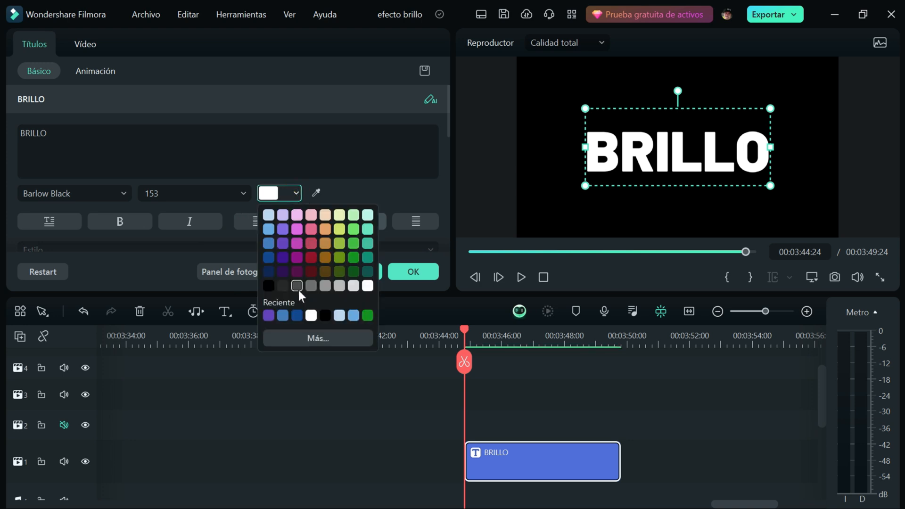
click(310, 285)
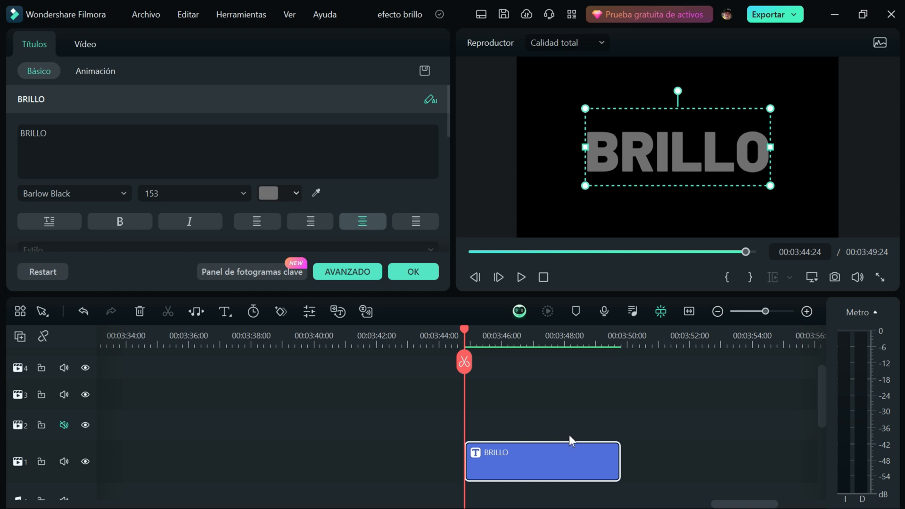
- Capture a JPG snapshot of the BRILLO title frame into the project folder, checking the save location first
click(835, 277)
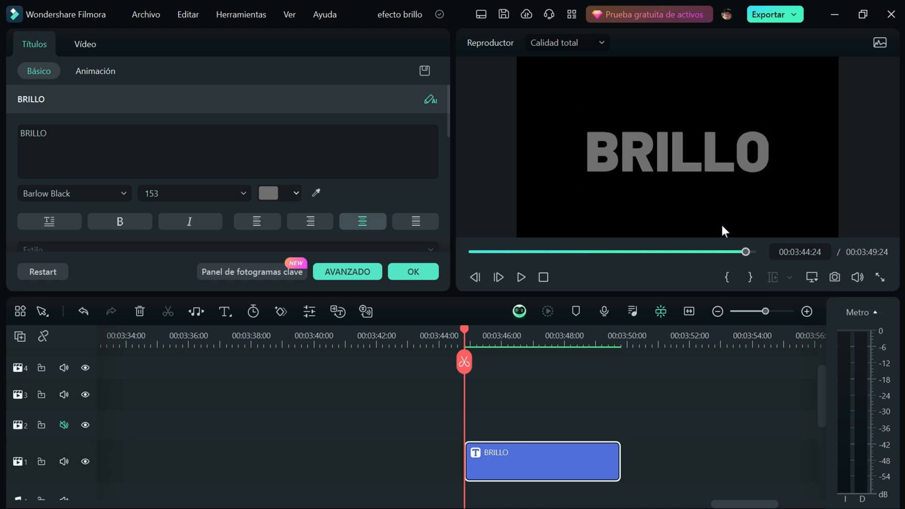
click(836, 278)
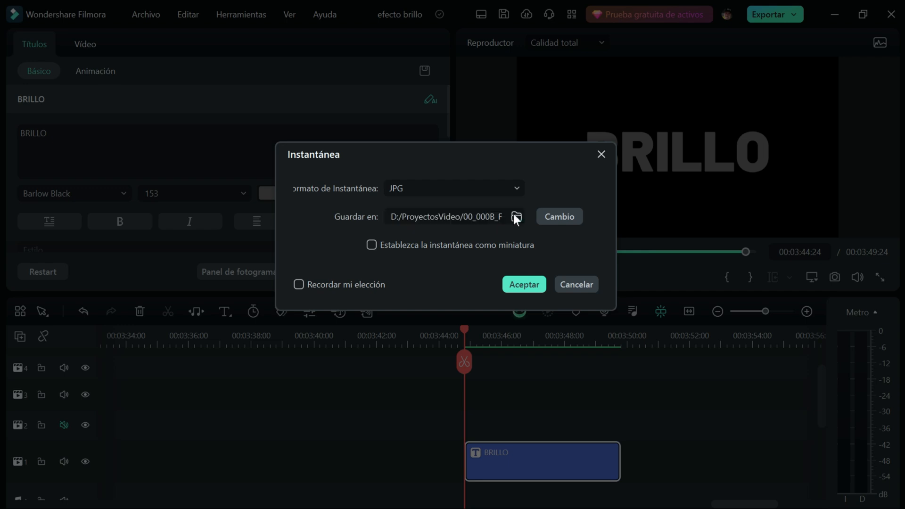
click(518, 217)
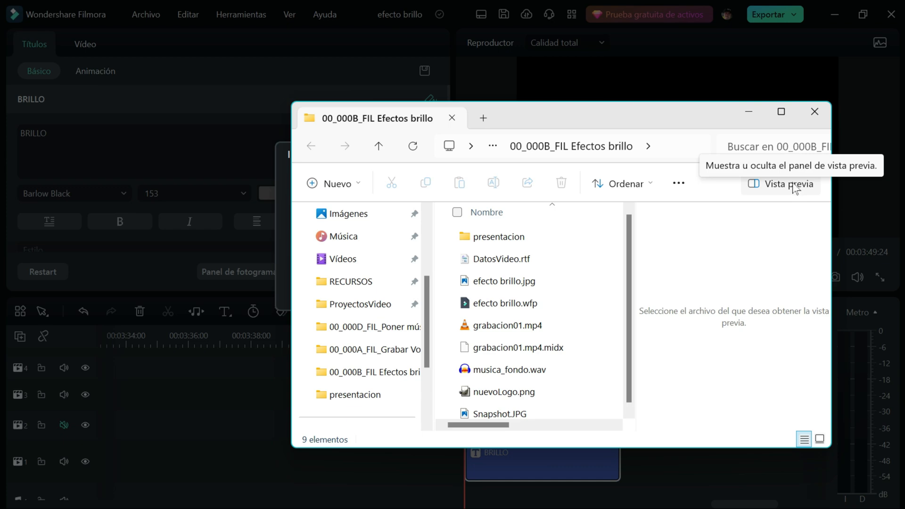
click(816, 110)
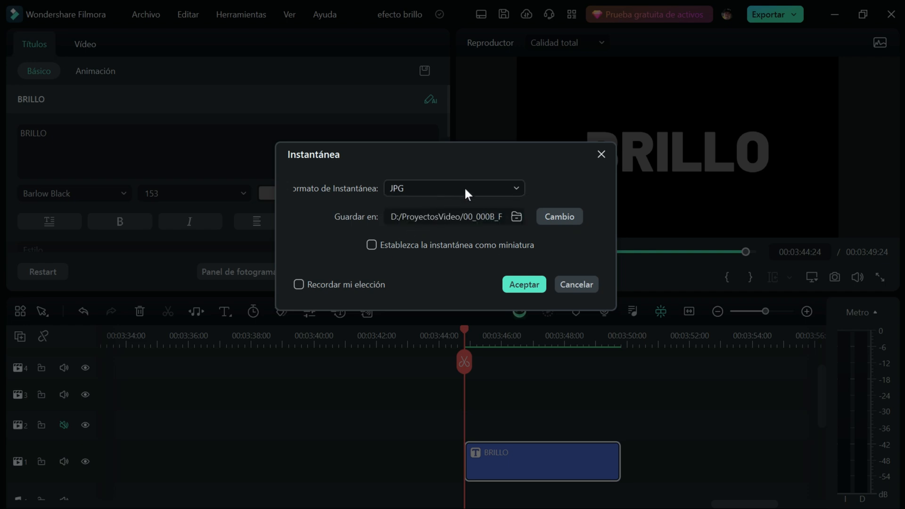
click(531, 285)
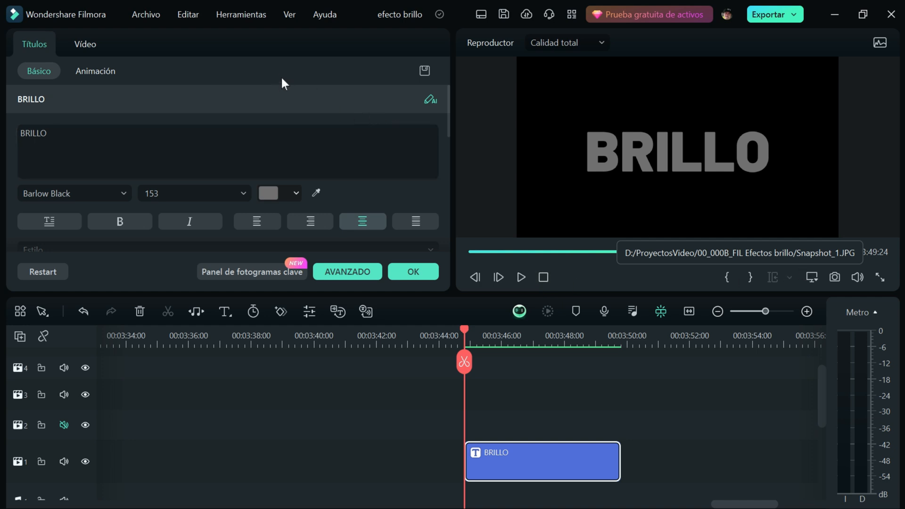
- Replace the BRILLO title on track 1 with the Snapshot_1 image and set the clip's end at 00:03:49:16
click(413, 272)
scroll(373, 181, down, 2)
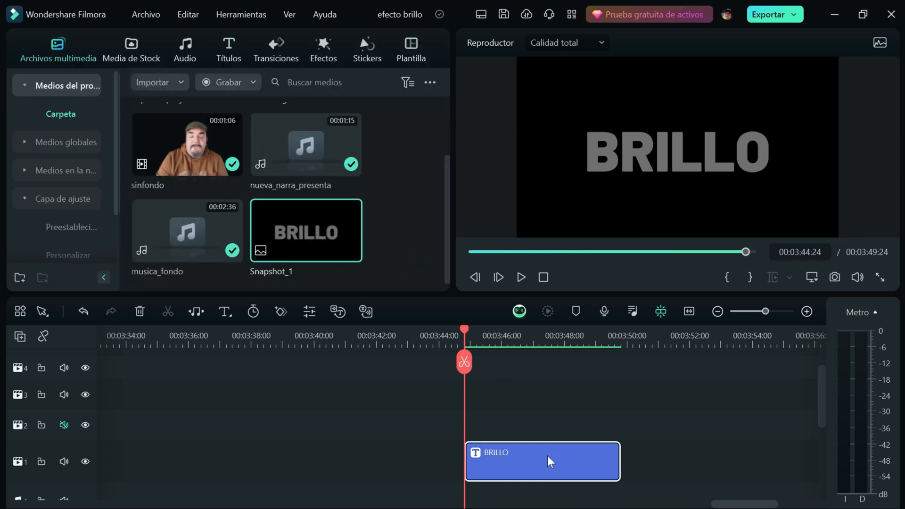
key(Delete)
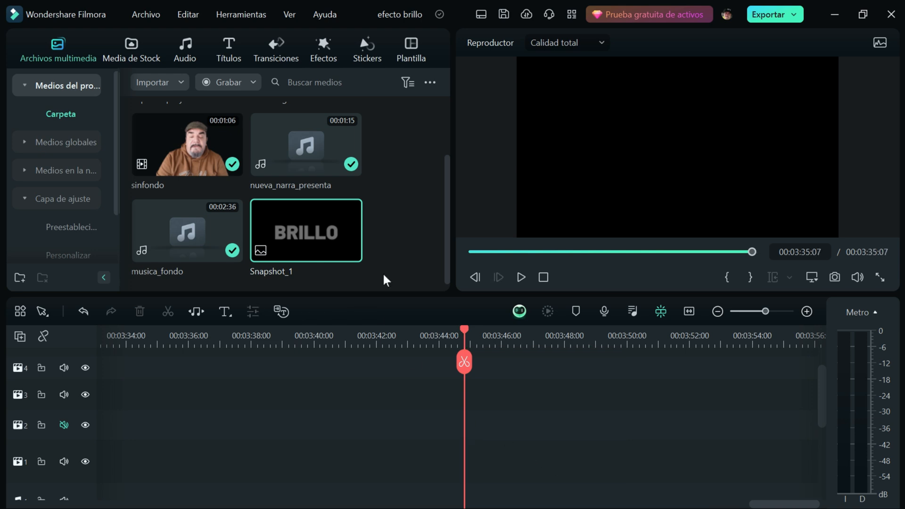
drag(306, 235, 479, 465)
drag(556, 473, 612, 471)
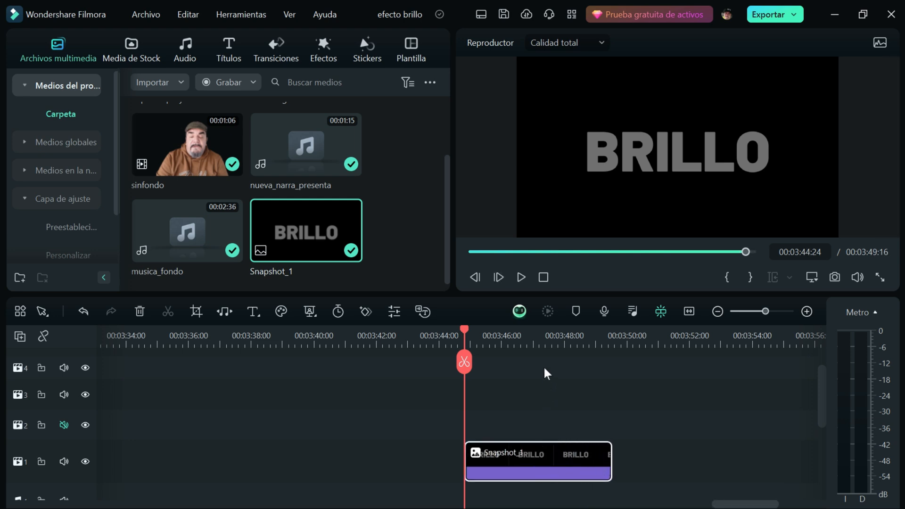
- Duplicate the Snapshot_1 clip onto track 2 directly above the original and place the playhead at 00:03:46:24
click(539, 346)
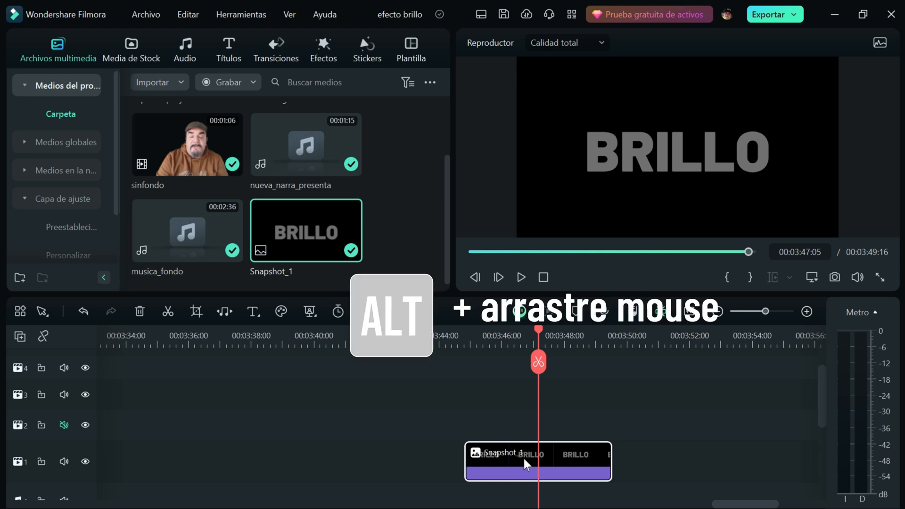
drag(524, 465, 527, 434)
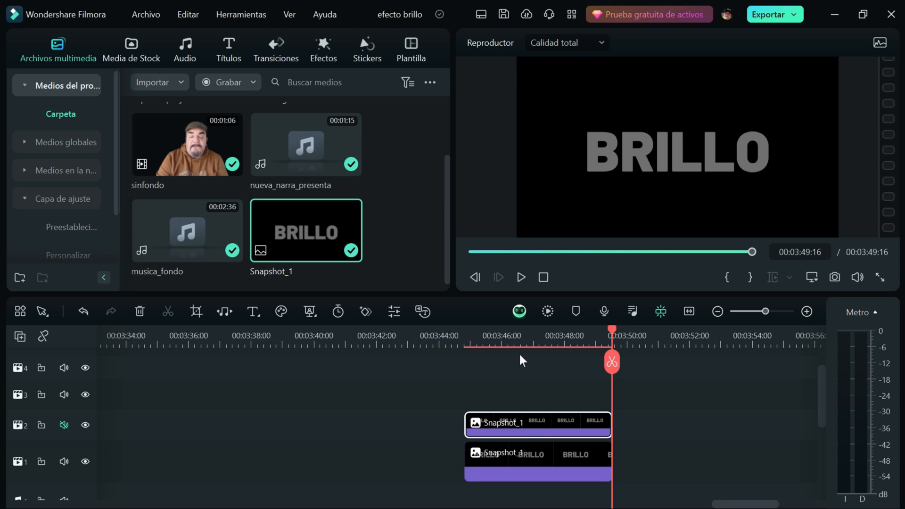
click(527, 335)
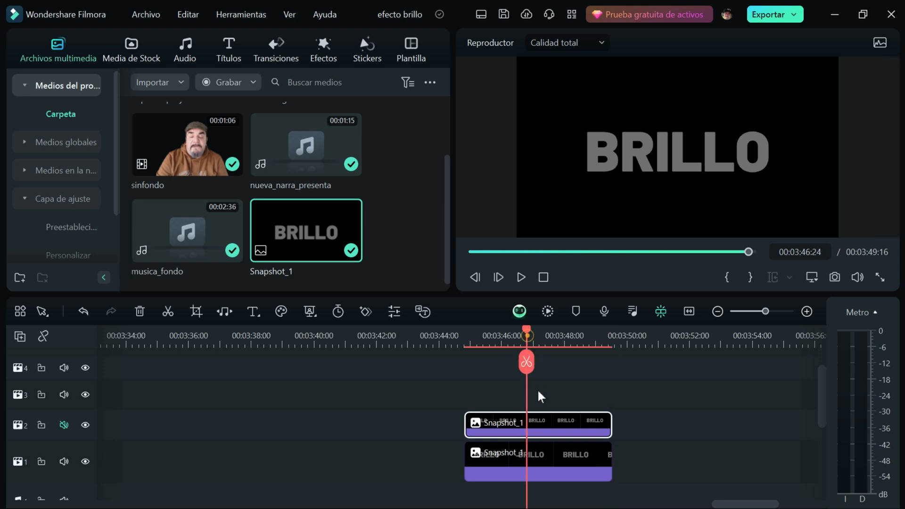
- Apply a double-line mask to the track 2 snapshot and shape it into a narrow diagonal band across the middle of BRILLO
double_click(540, 420)
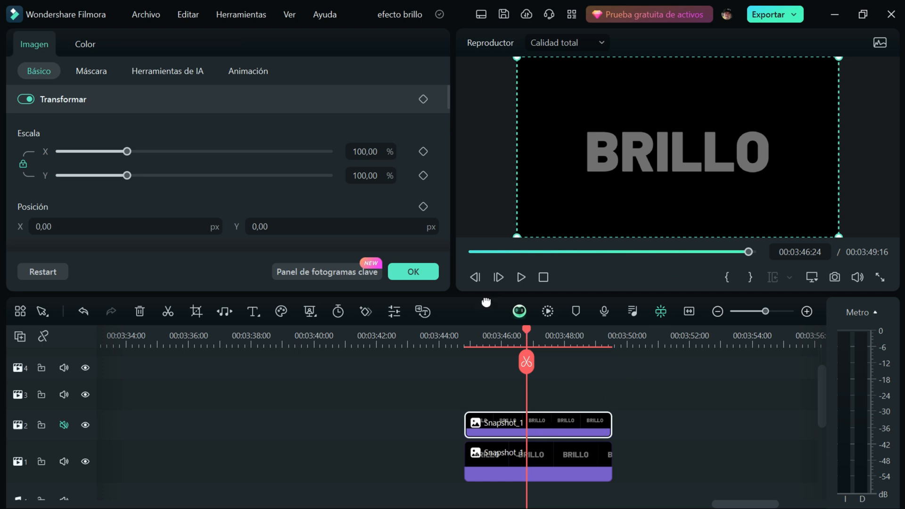
click(95, 72)
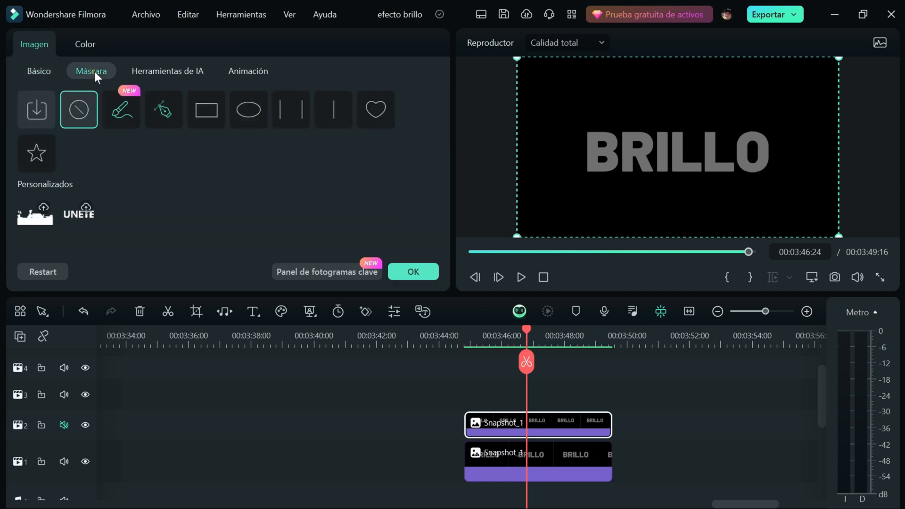
click(288, 109)
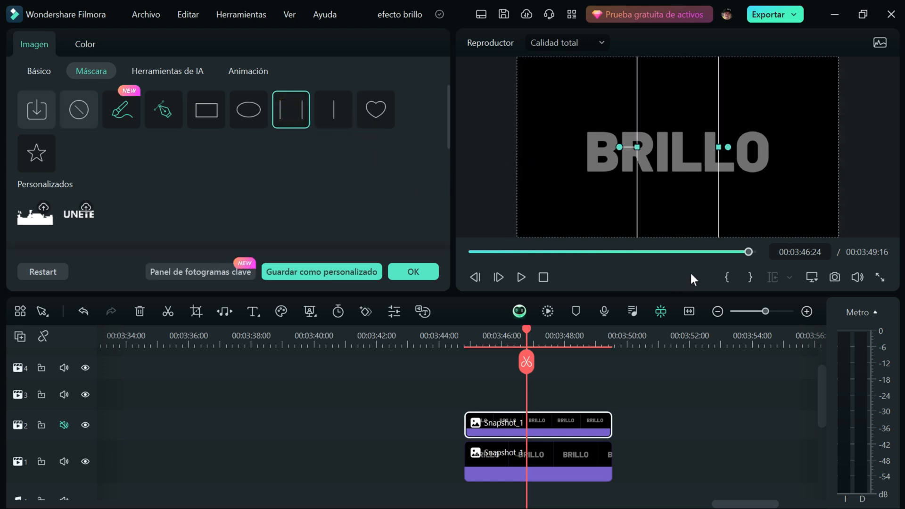
drag(638, 147, 652, 127)
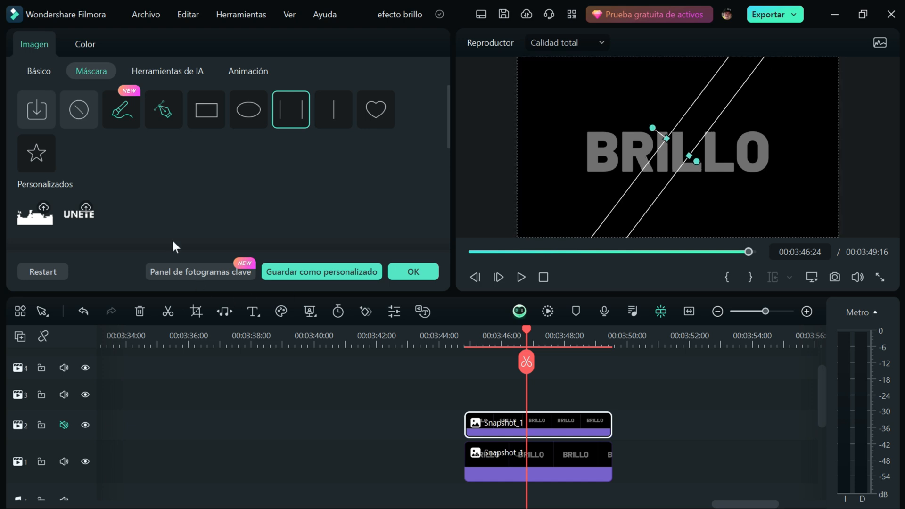
- Brighten the masked snapshot on track 2 by raising the upper midtones of its luminance curve
click(86, 47)
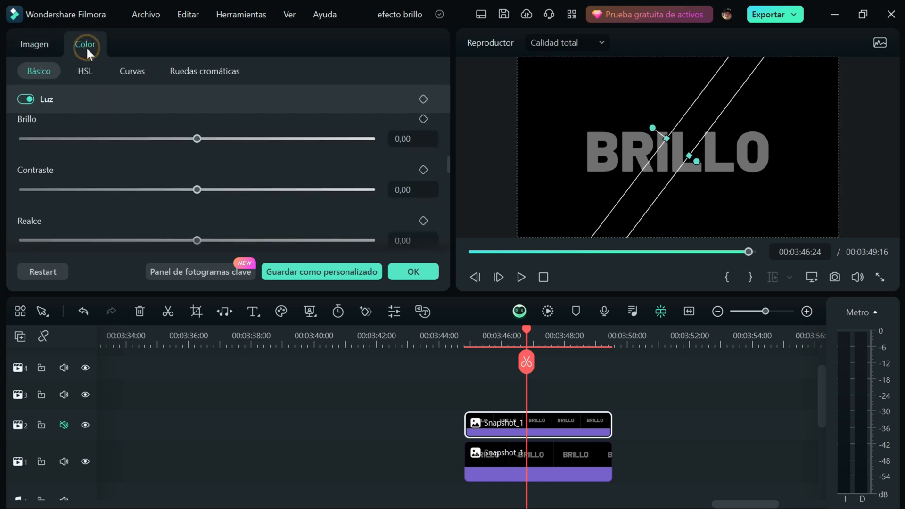
click(136, 73)
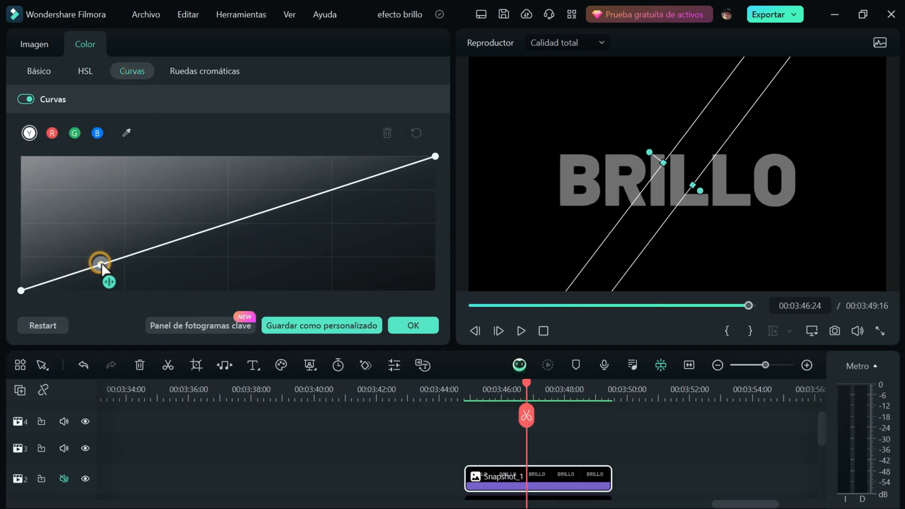
drag(101, 263, 285, 174)
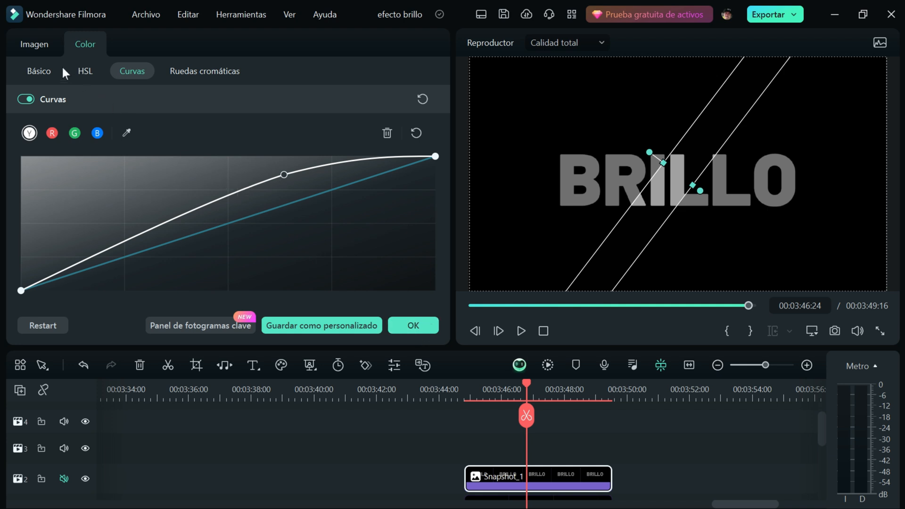
- Set the blur strength of the track 2 snapshot's double-line mask to 10%
click(36, 70)
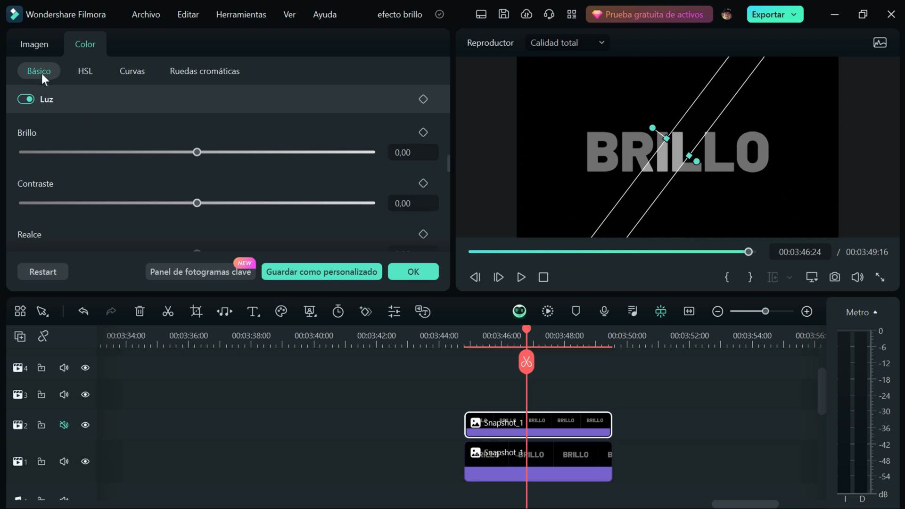
click(37, 47)
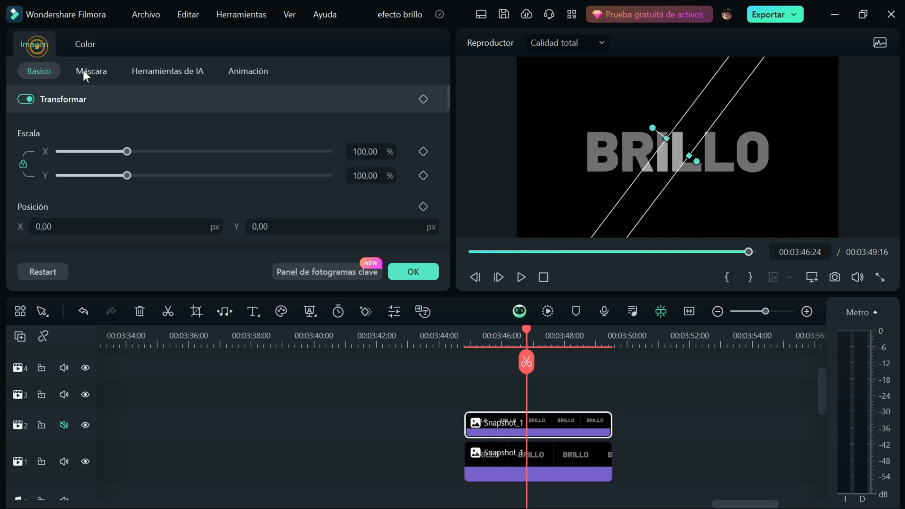
click(87, 71)
drag(446, 128, 452, 239)
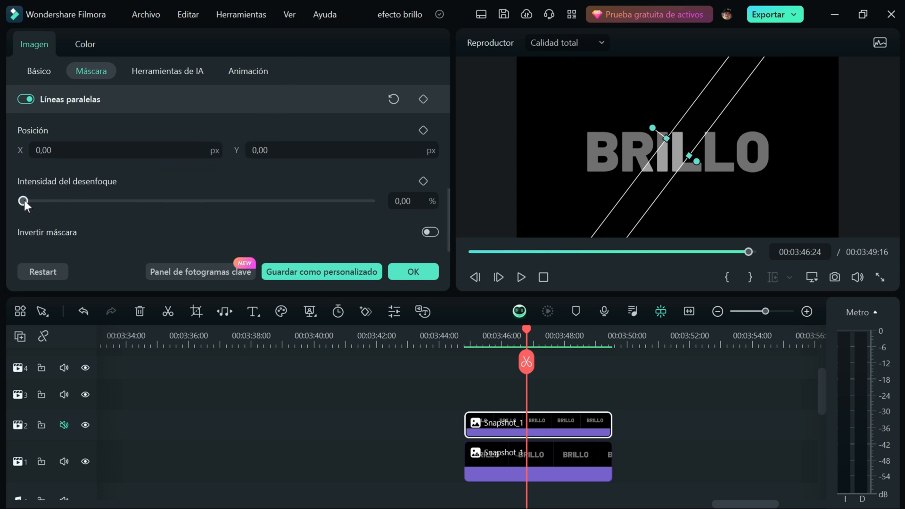
drag(24, 201, 50, 202)
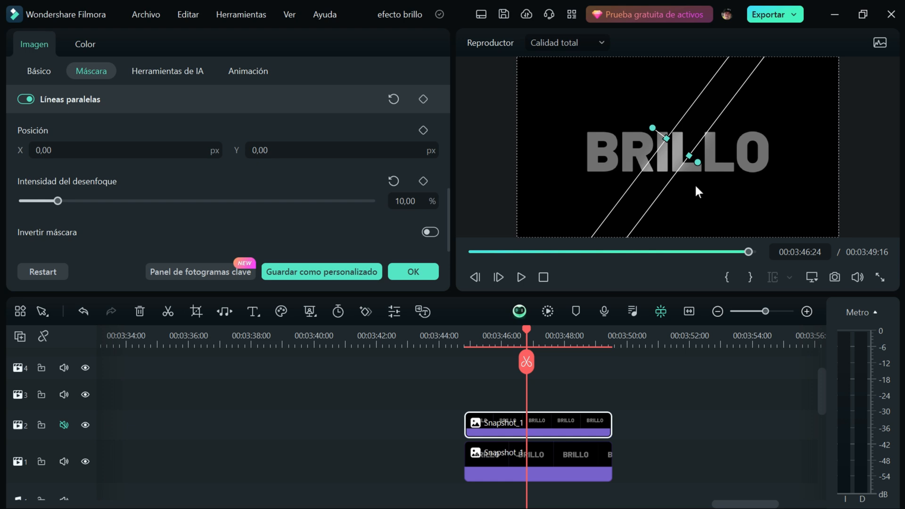
- Keyframe the mask's position at the start of the track 2 snapshot with X at -723 px, left of BRILLO
drag(526, 330, 466, 364)
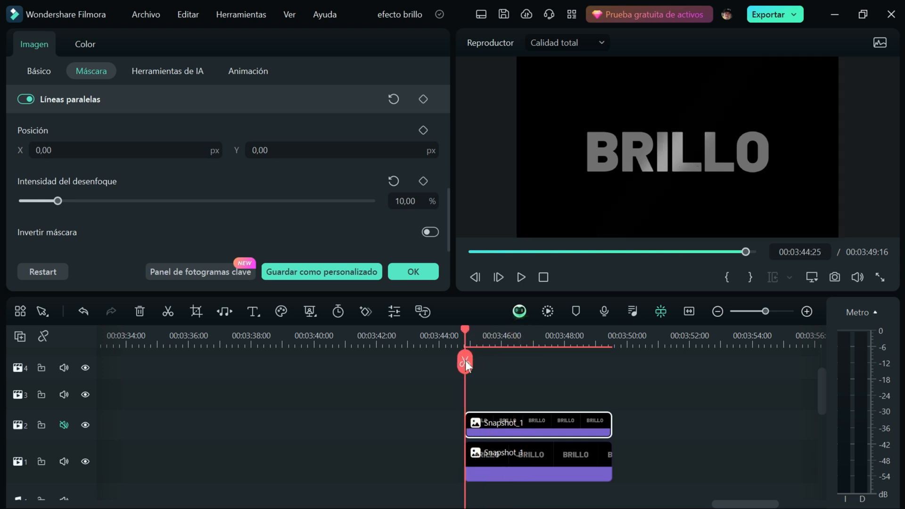
click(672, 155)
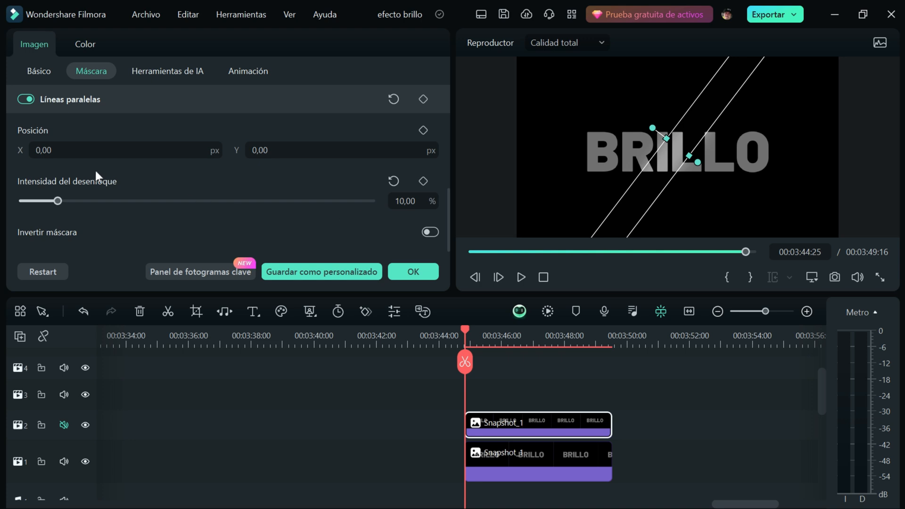
click(423, 130)
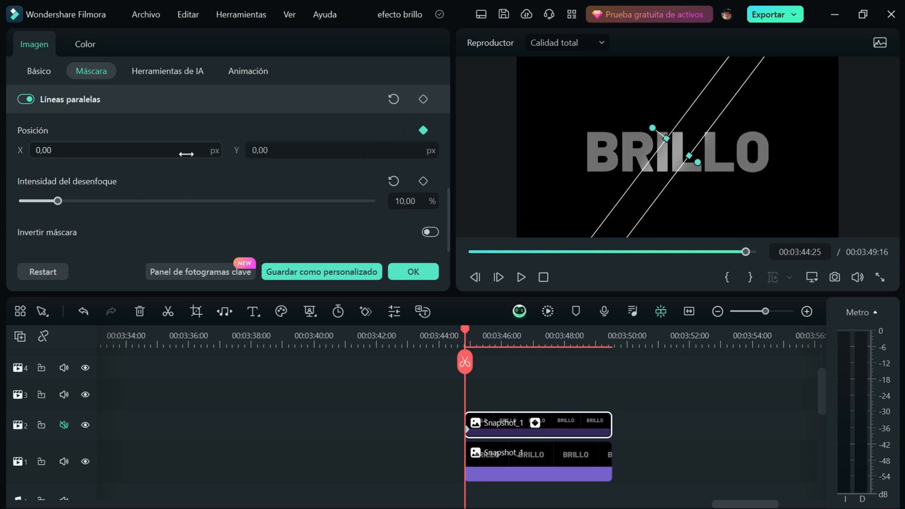
drag(187, 154, 189, 155)
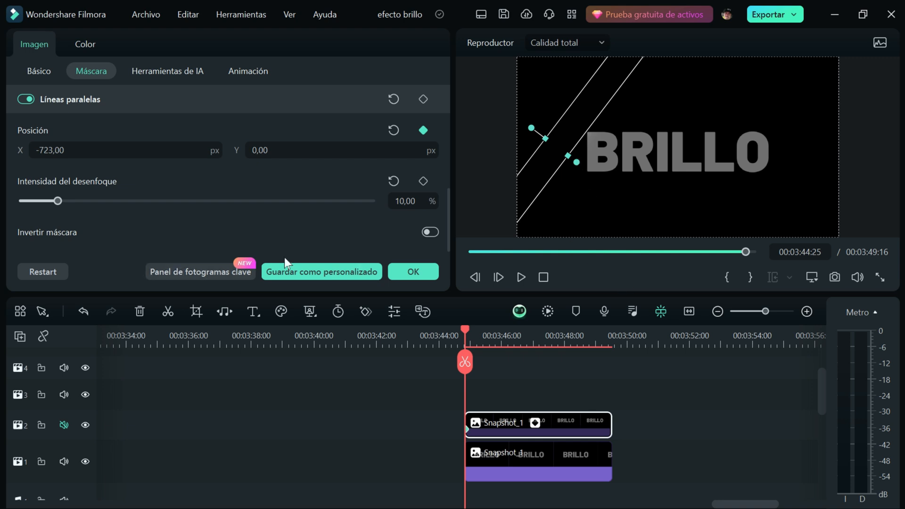
- Add an end position keyframe at 00:03:49:14 with the mask's X at 780 px, past the right side of BRILLO
drag(466, 330, 610, 338)
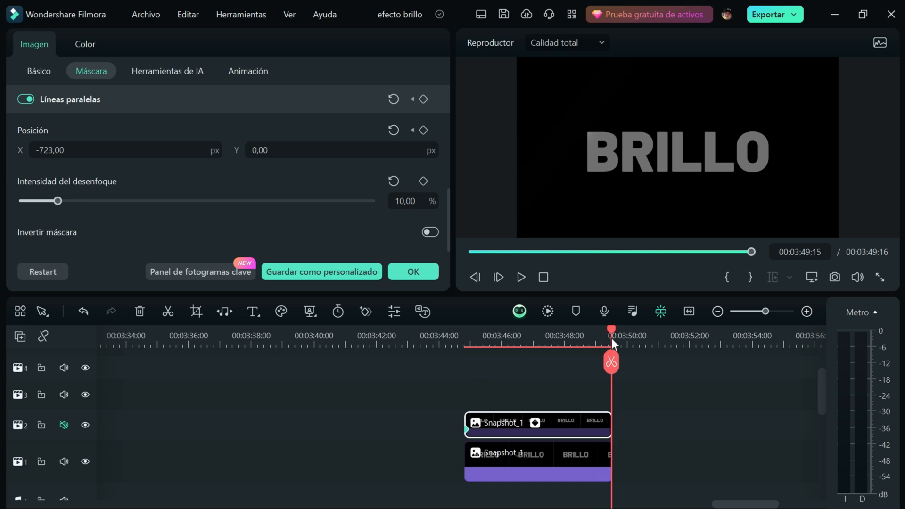
drag(48, 152, 49, 153)
drag(48, 150, 151, 150)
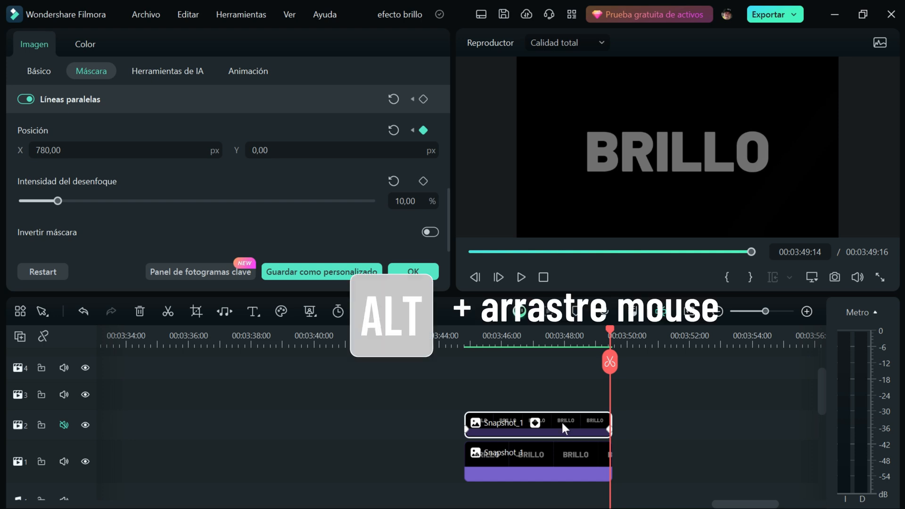
- Duplicate the animated snapshot onto track 3 and narrow the copy's diagonal mask band at 00:03:46:20
drag(562, 423, 565, 404)
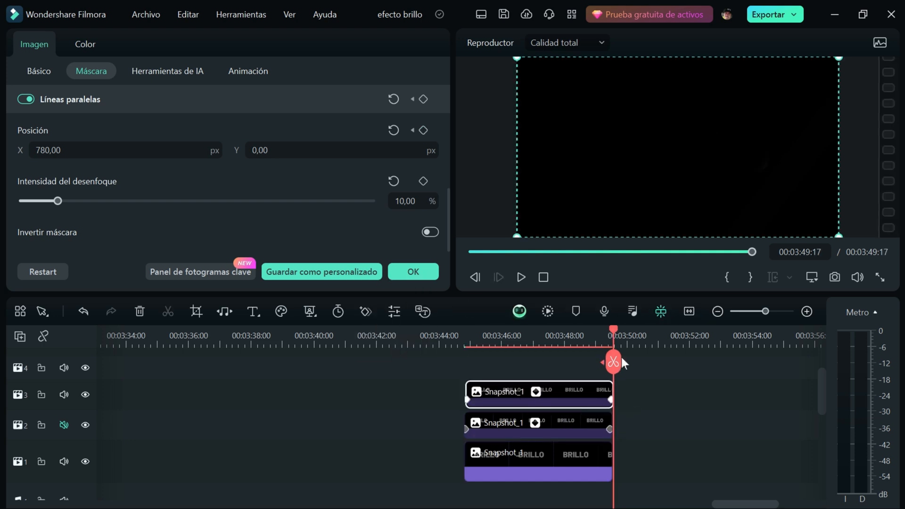
drag(615, 336, 523, 363)
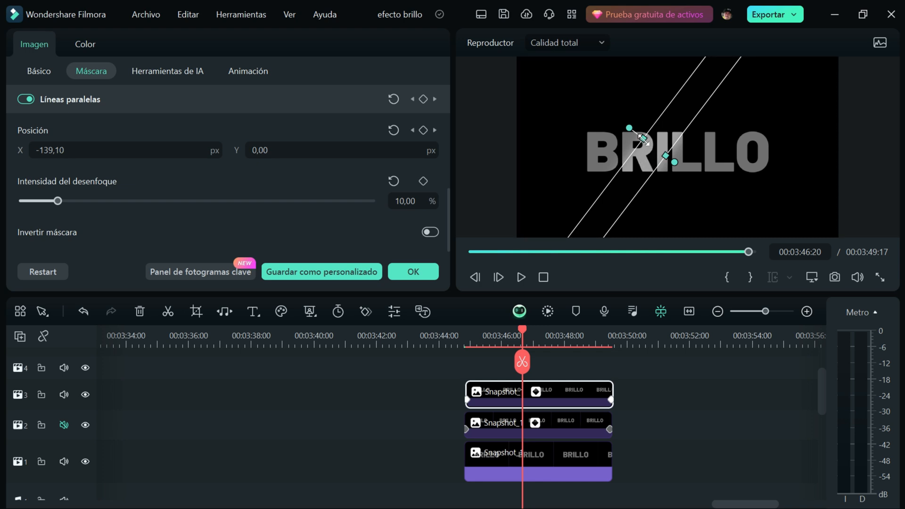
drag(644, 137, 649, 143)
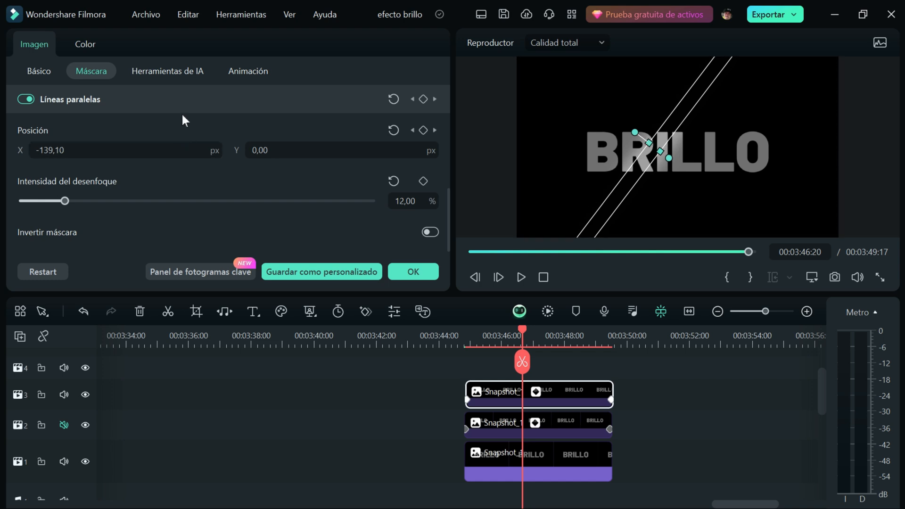
- Brighten the track 3 snapshot further by moving its luminance curve point toward the midtones and slightly higher
click(85, 45)
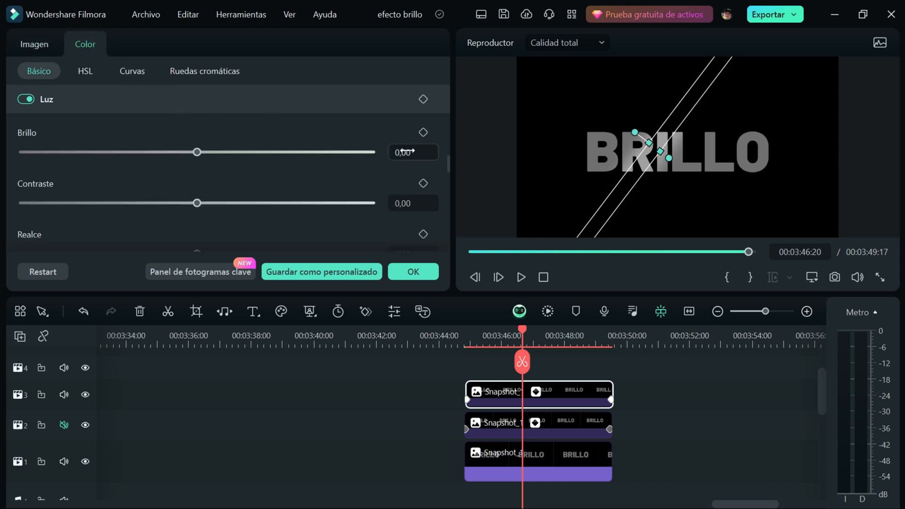
click(132, 70)
drag(284, 175, 215, 174)
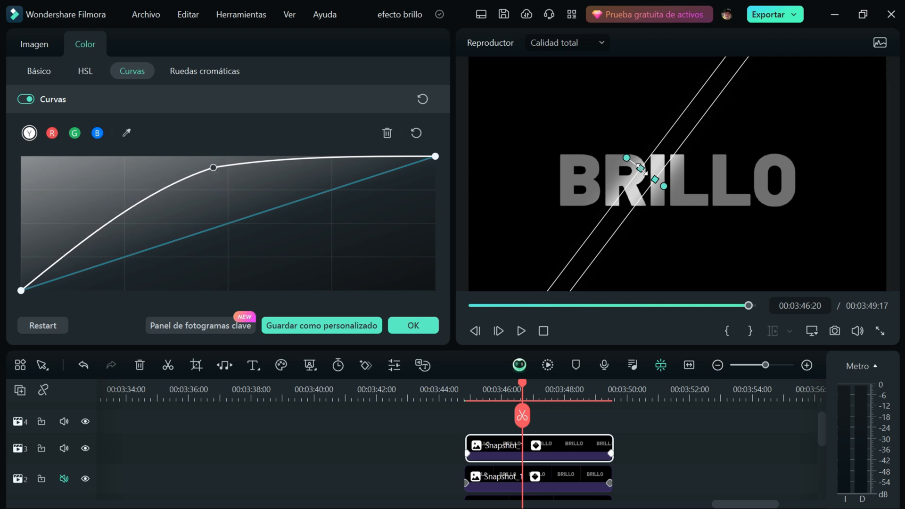
- Narrow the track 3 mask band further into a thin diagonal strip and set its blur strength to 4%
drag(641, 168, 642, 169)
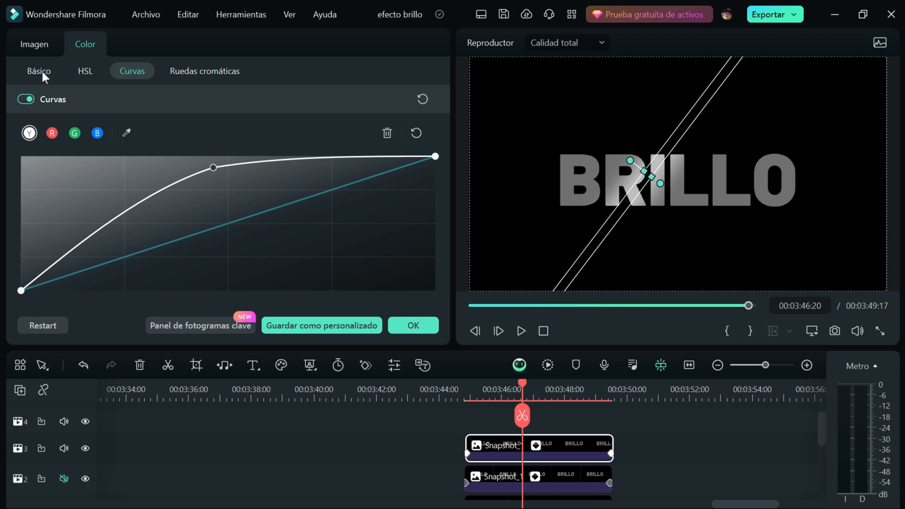
click(36, 45)
click(91, 71)
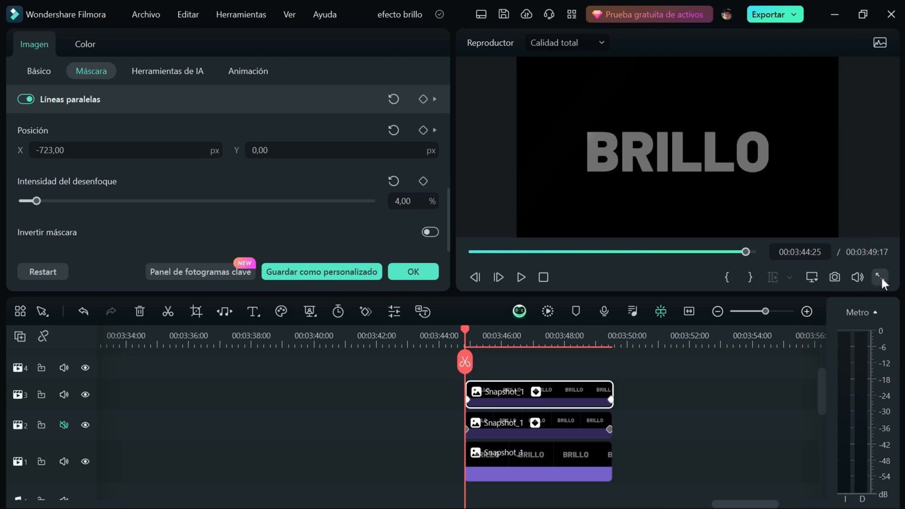
- Play the BRILLO shine animation in full screen from the clip's start and close the mask settings
click(880, 278)
key(space)
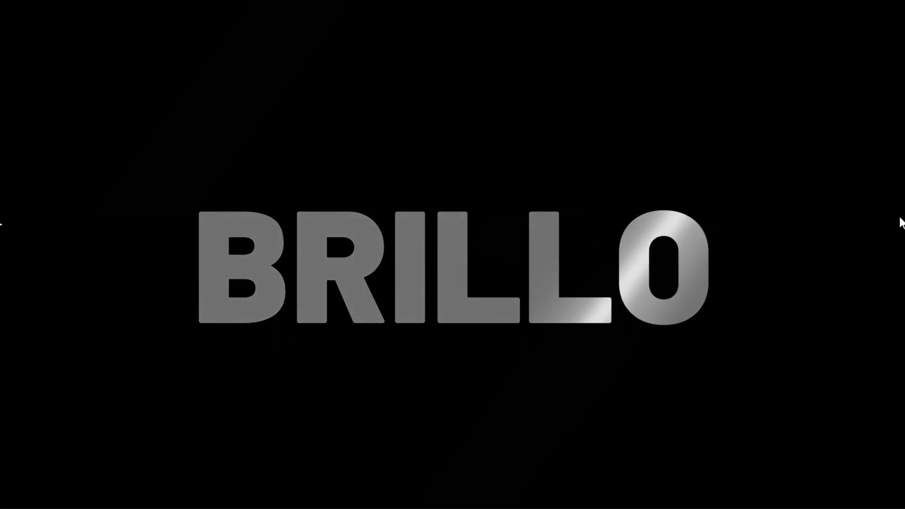
click(885, 495)
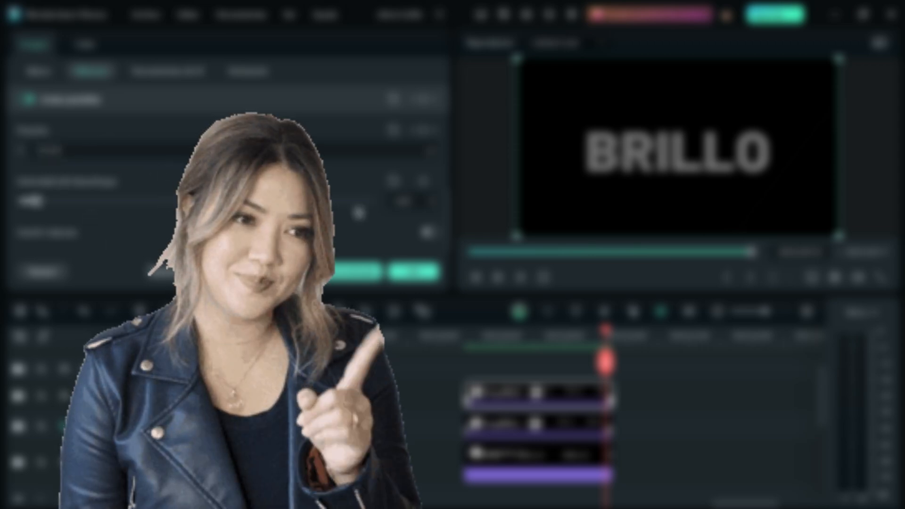
click(424, 270)
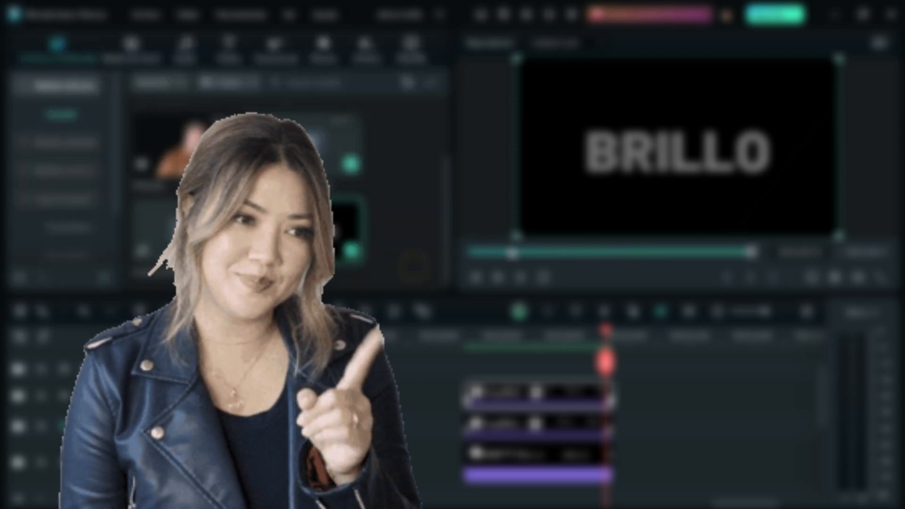